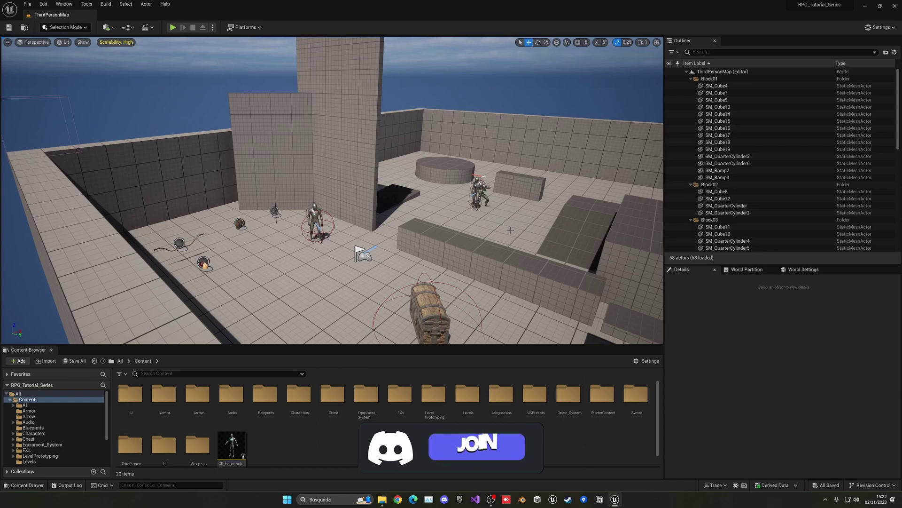
Enable the experimental Water plugin, restart the editor to apply it, and close the plugin browser
click(43, 4)
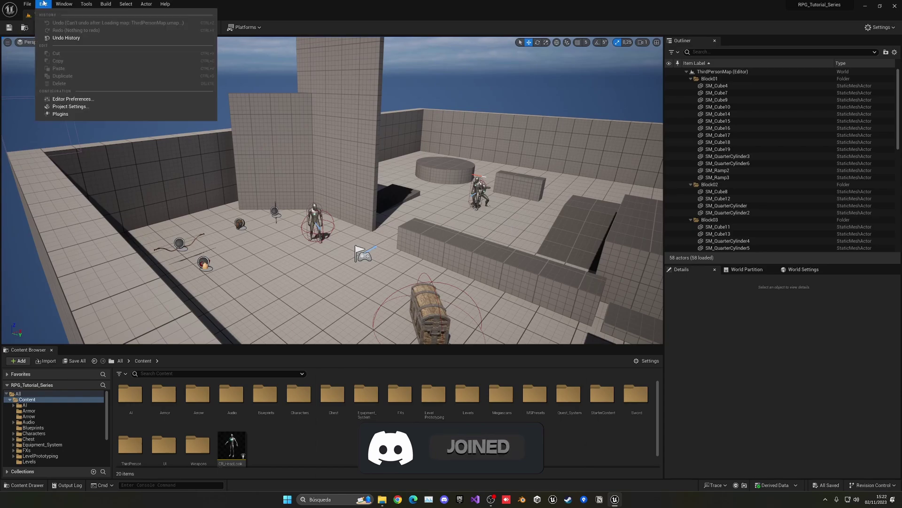
click(60, 114)
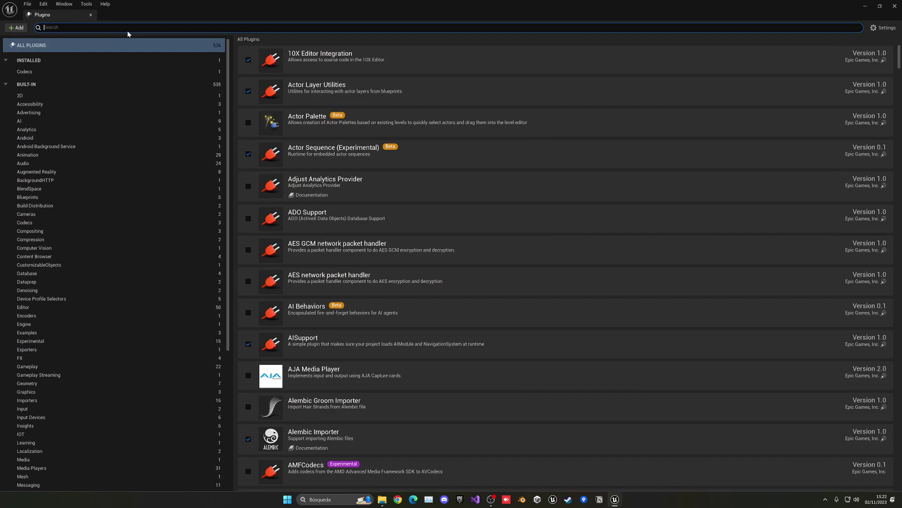
text(water)
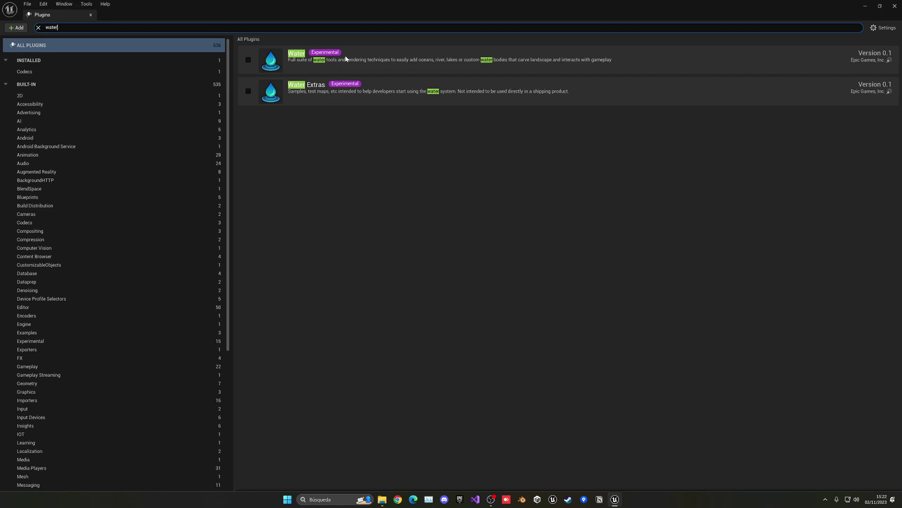
click(248, 60)
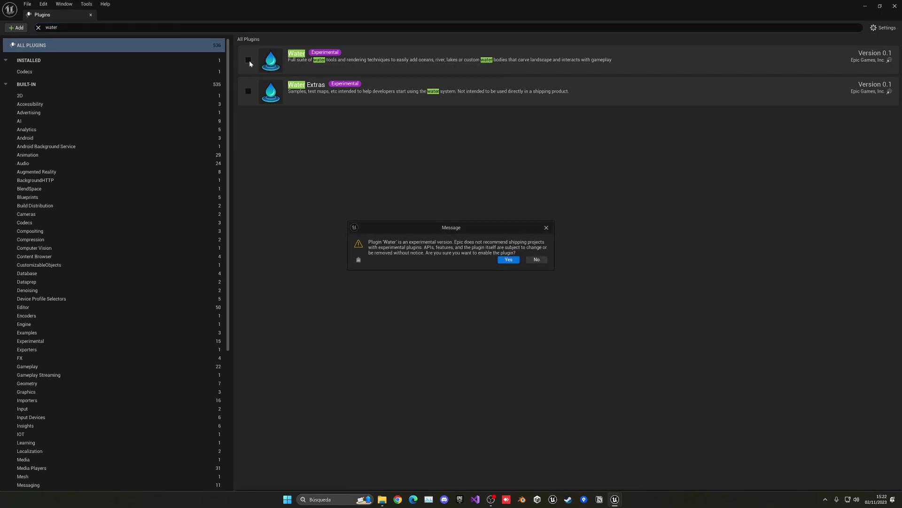
click(503, 259)
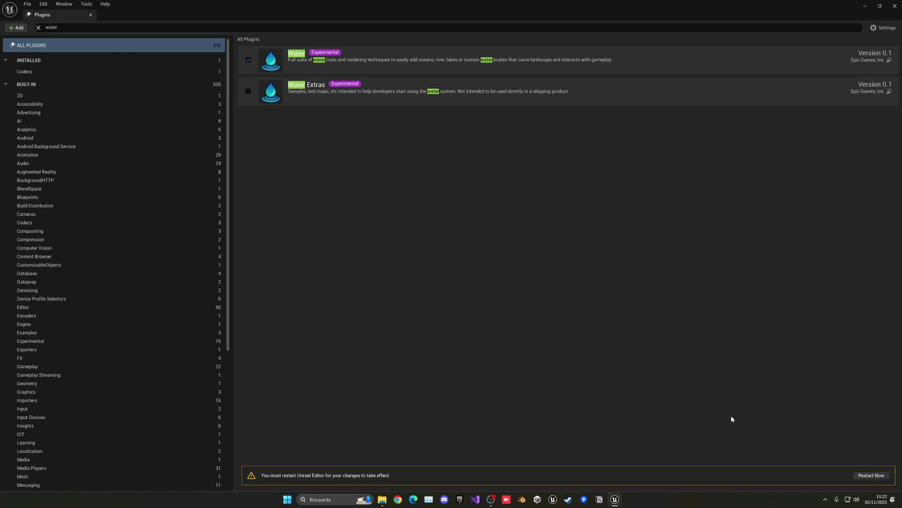
click(870, 475)
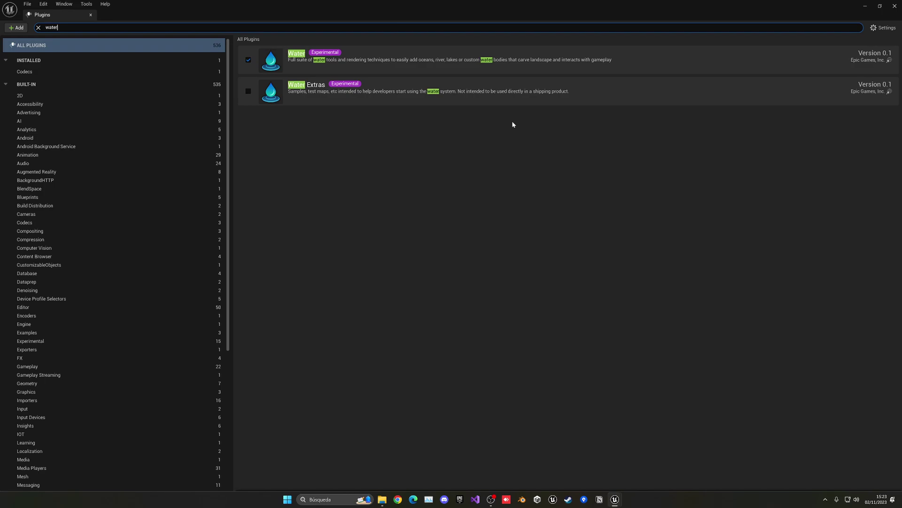
click(894, 6)
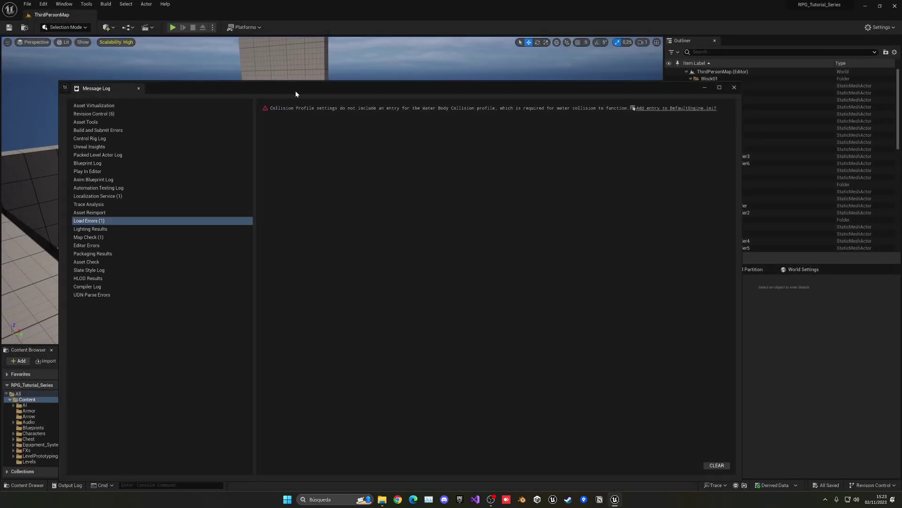
Add the missing Water Body Collision profile entry to DefaultEngine.ini, then clear the load errors and close the Message Log
click(312, 109)
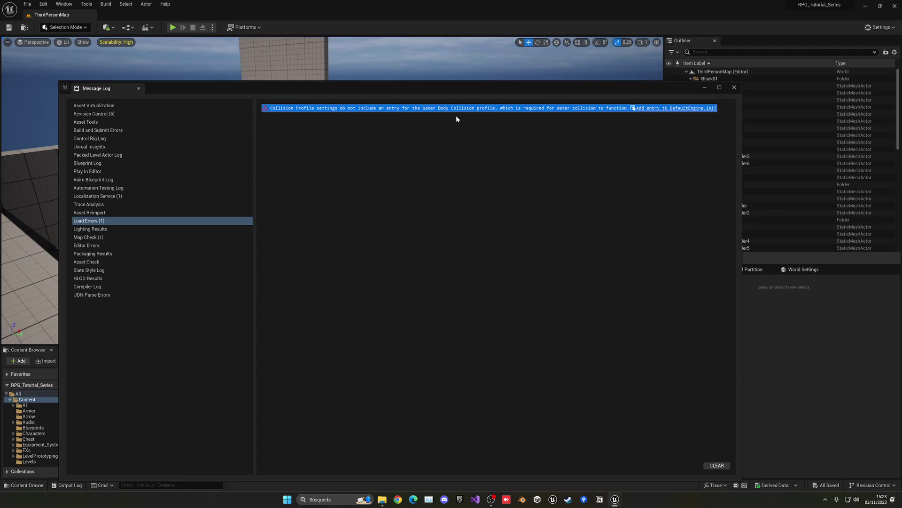
click(683, 109)
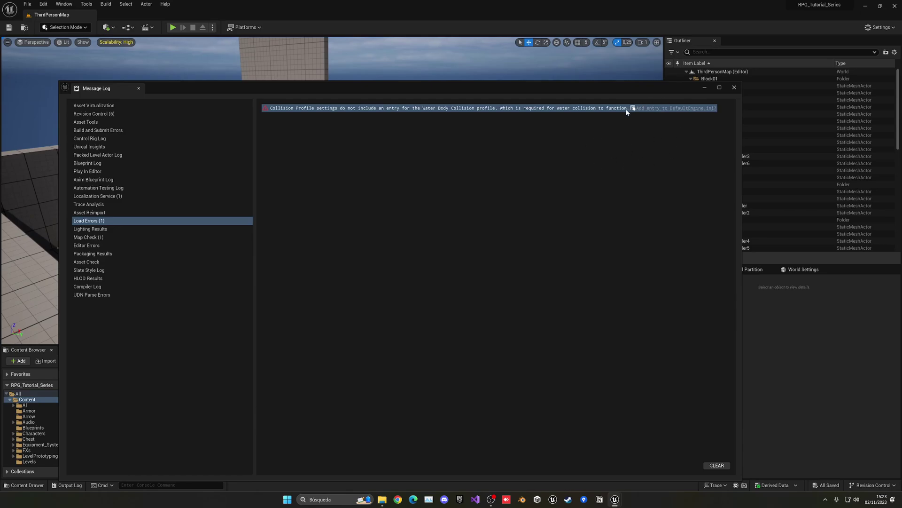
click(684, 132)
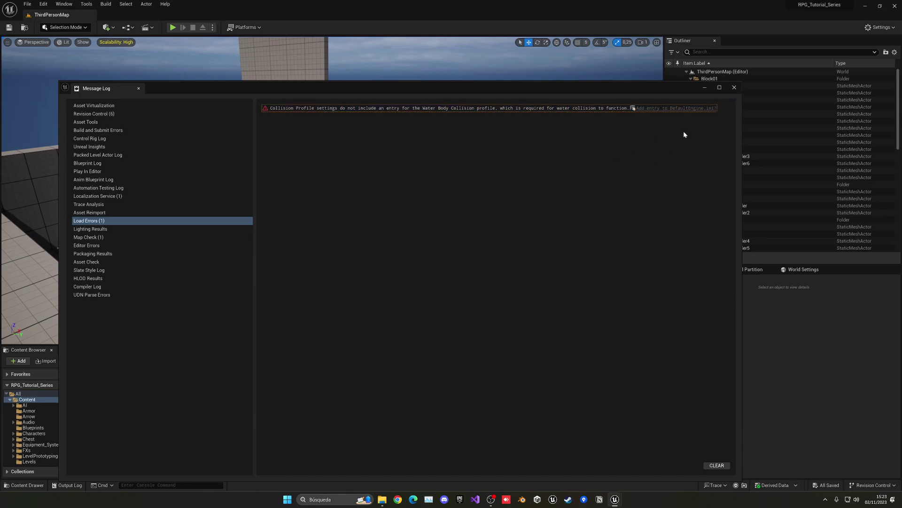
click(717, 464)
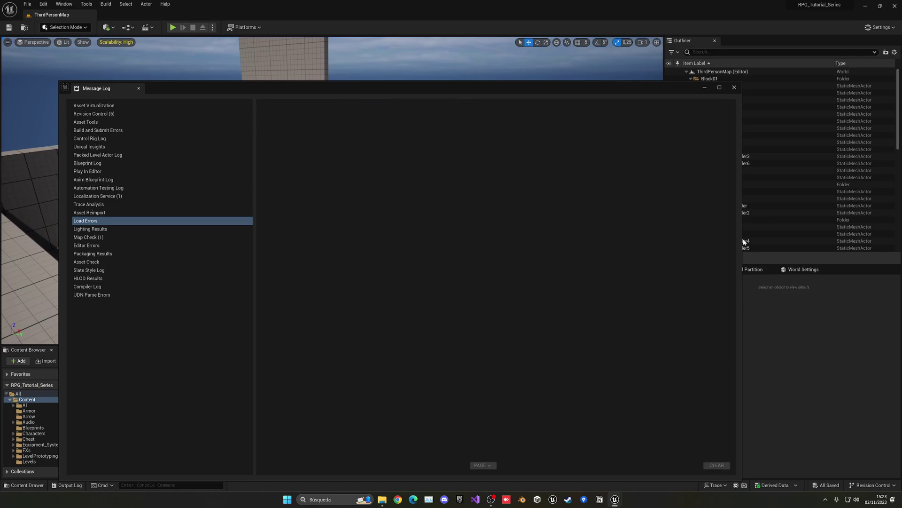
click(734, 87)
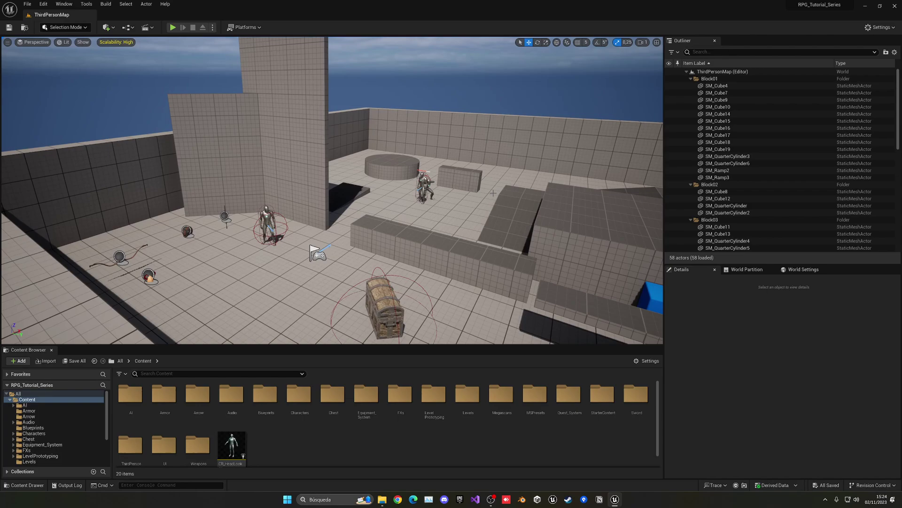
Open the Desert level from the Levels folder
double_click(464, 397)
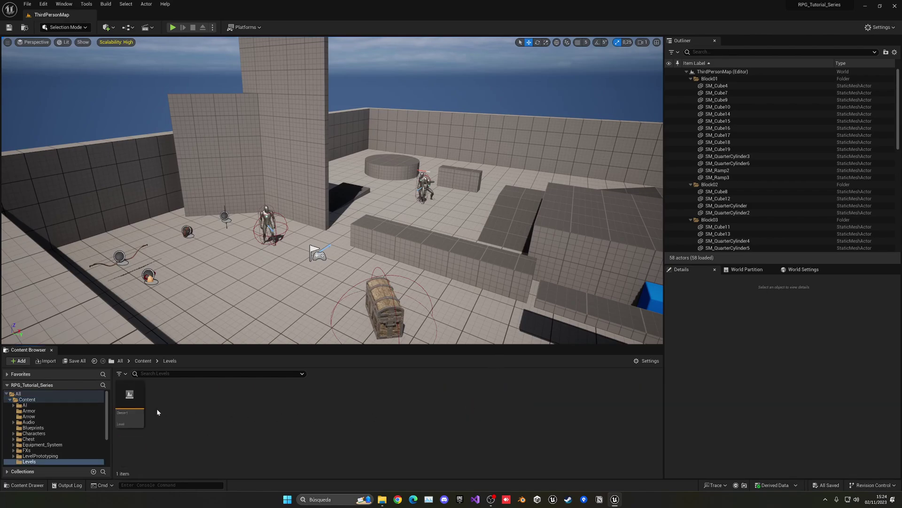
double_click(132, 411)
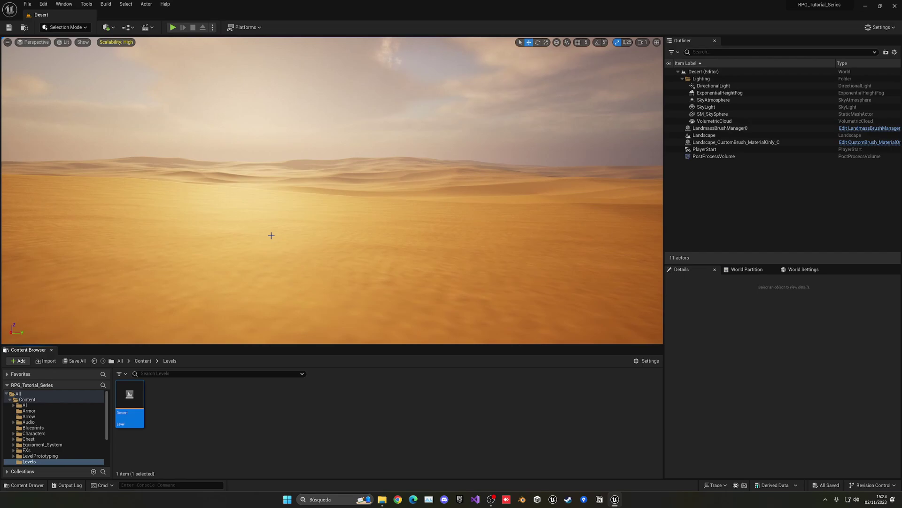
right_drag(271, 236, 357, 247)
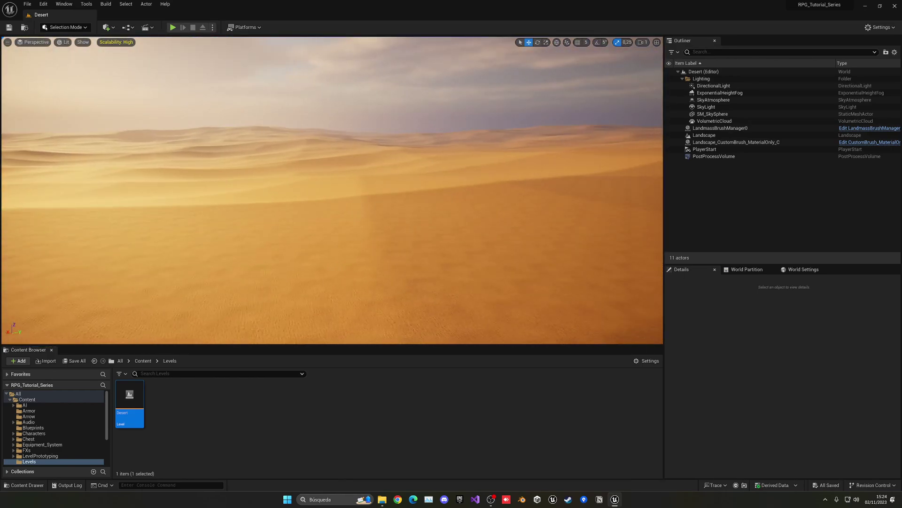
right_drag(209, 228, 207, 228)
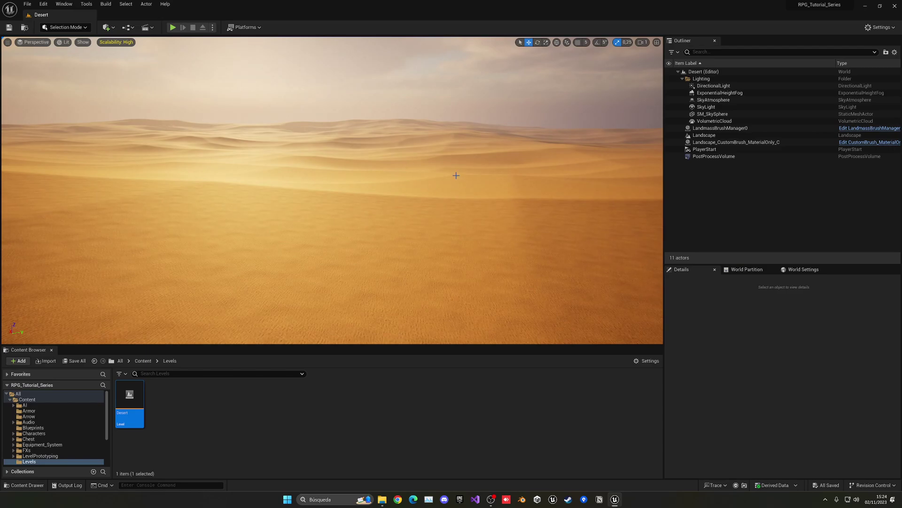
right_drag(456, 175, 282, 167)
scroll(352, 170, up, 3)
right_drag(427, 172, 448, 175)
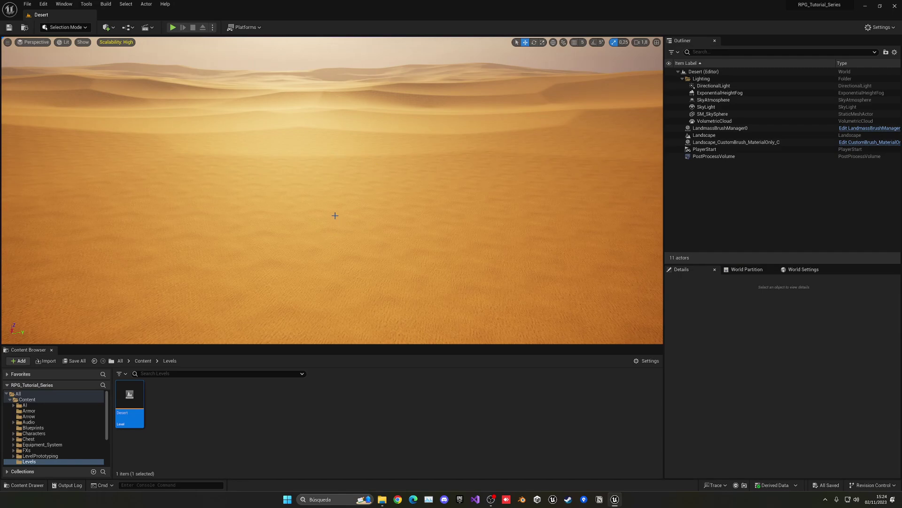
right_drag(335, 215, 315, 197)
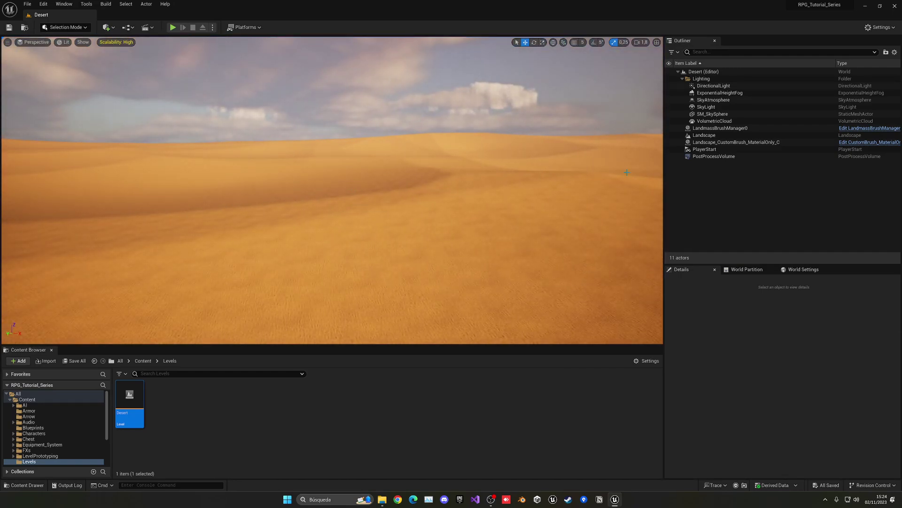
Focus the view on the PlayerStart, look over the surrounding dunes, and clear the selection
click(705, 149)
key(f)
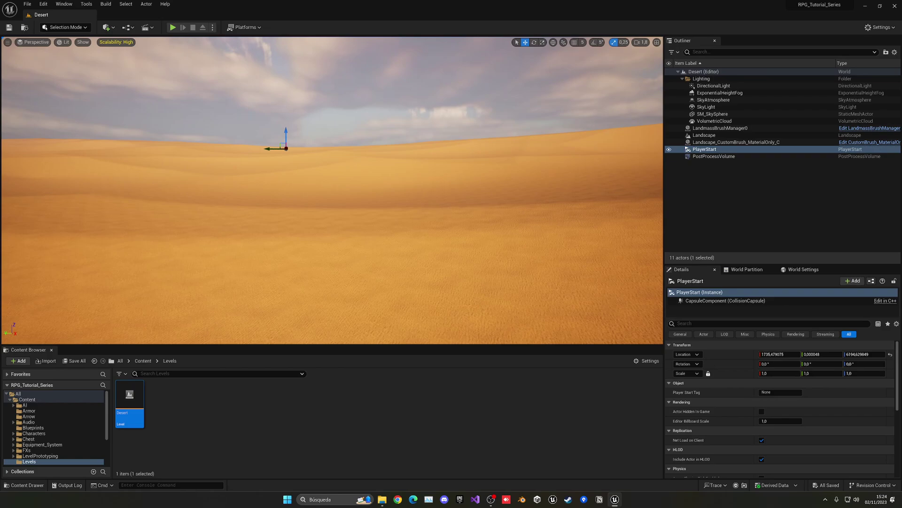
mouse_move(286, 266)
right_down()
mouse_move(286, 287)
mouse_move(286, 266)
right_up()
click(743, 191)
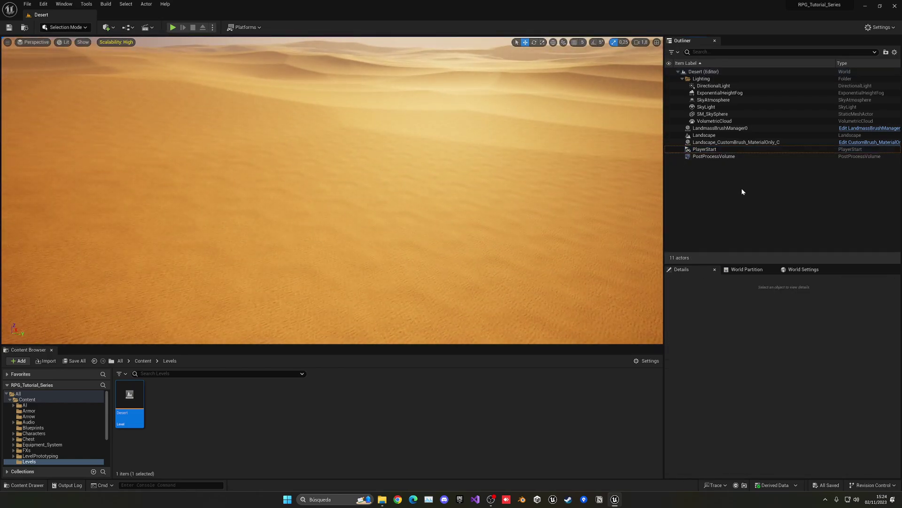
right_drag(506, 184, 506, 174)
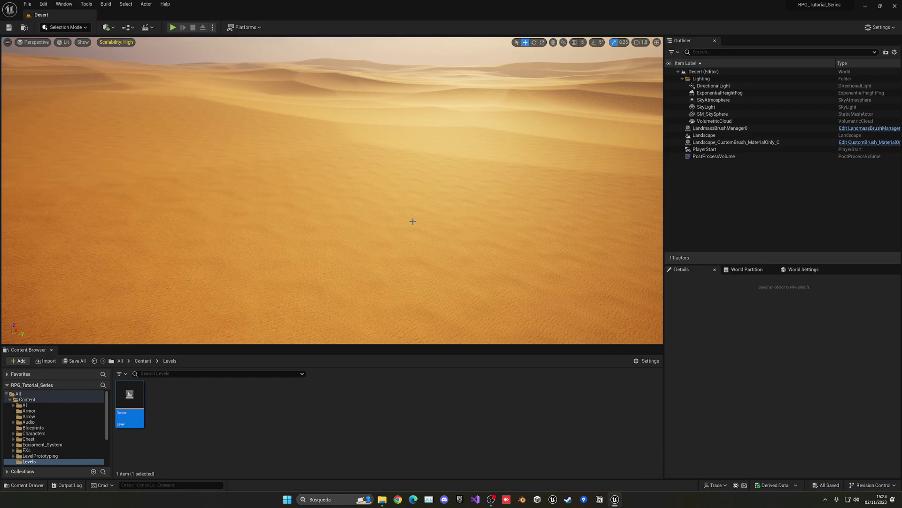
Find the water actor classes and place a Water Body Lake in the desert landscape
click(107, 27)
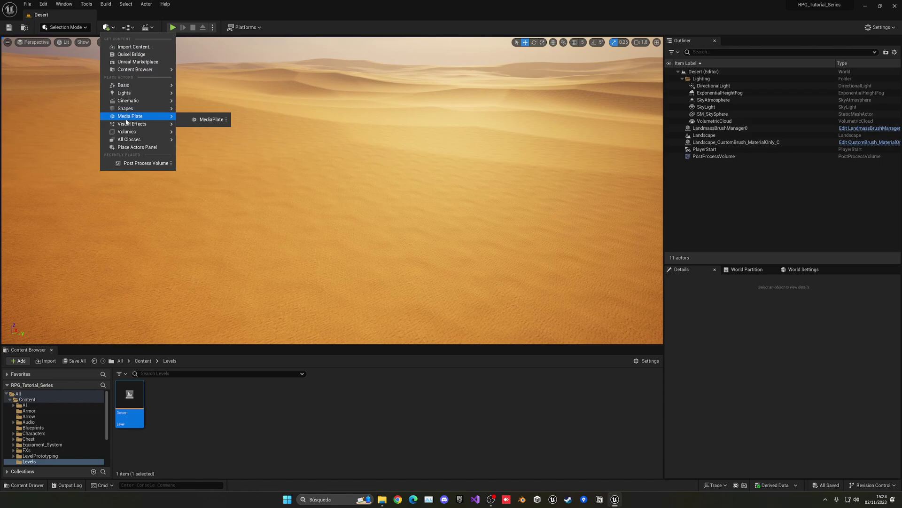
mouse_move(132, 140)
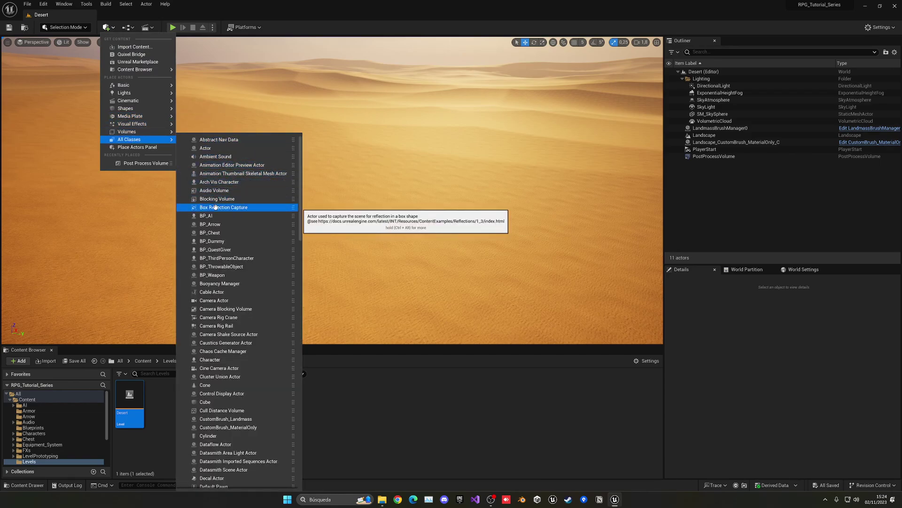
text(water)
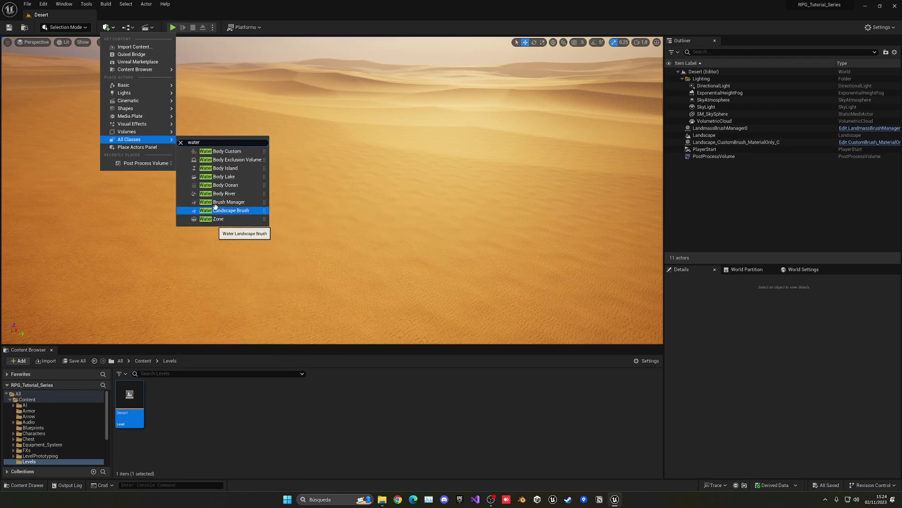
click(212, 176)
drag(366, 255, 370, 257)
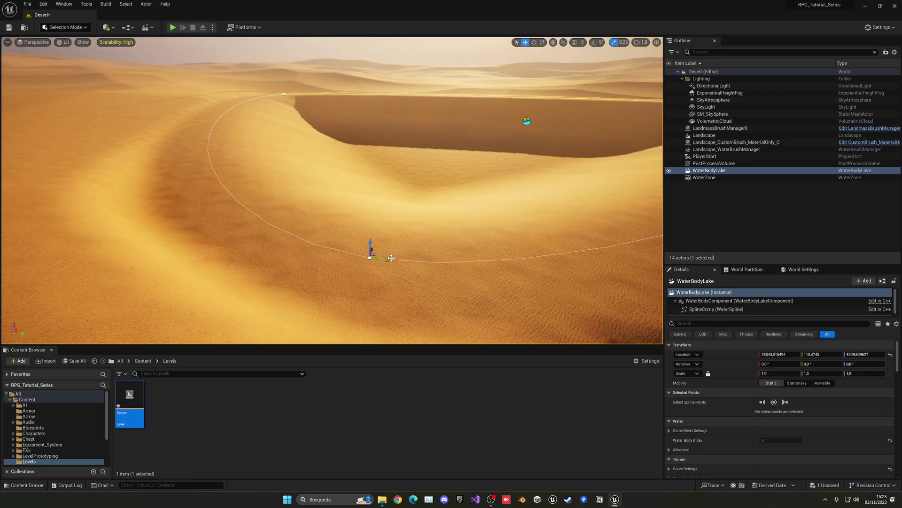
Examine the new lake's water surface, shoreline and carved terrain from several angles and distances
right_drag(416, 210, 455, 145)
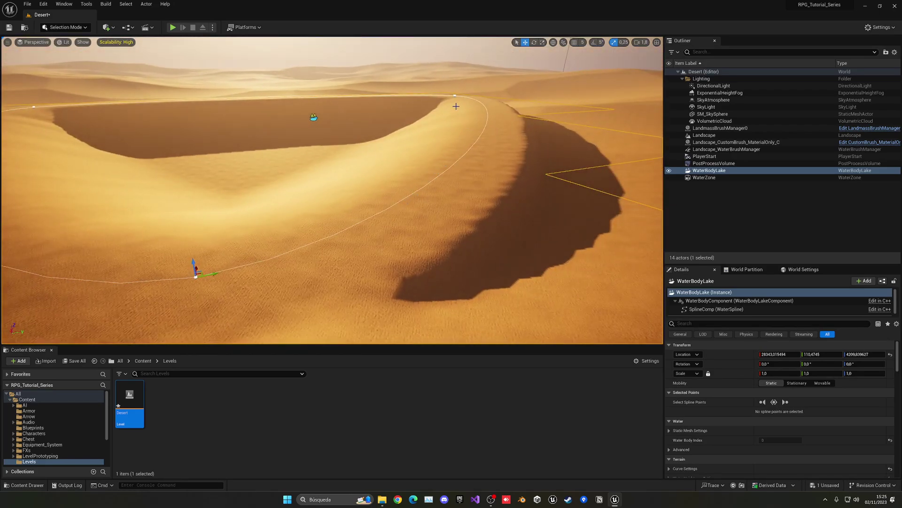
key(f)
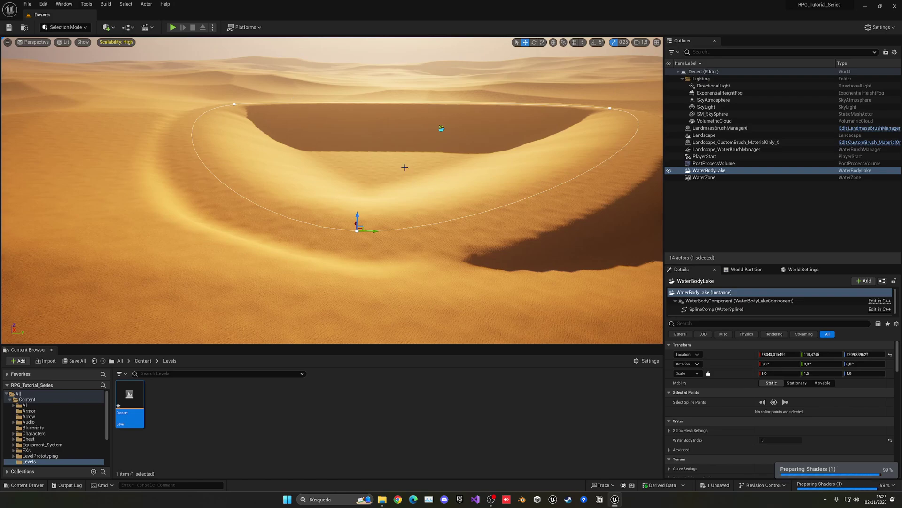
mouse_move(263, 179)
right_down()
mouse_move(352, 178)
mouse_move(264, 178)
right_up()
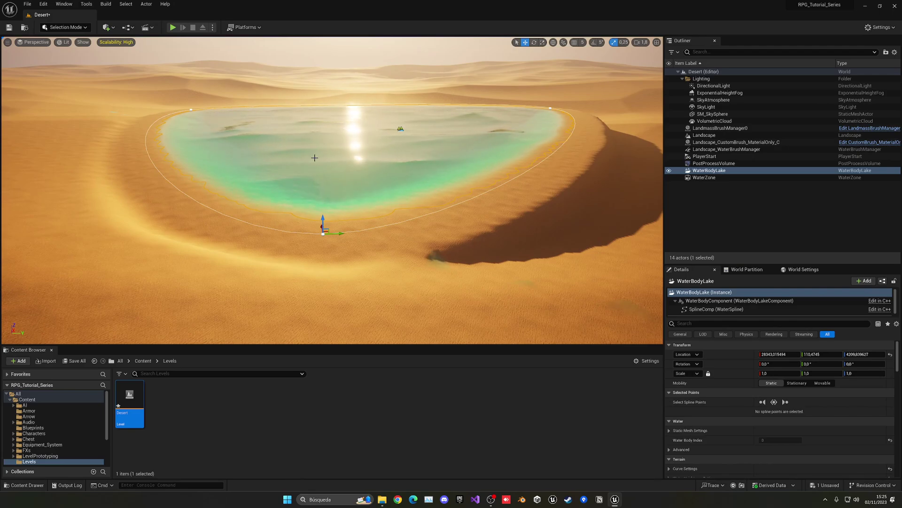
key(e)
right_drag(314, 158, 296, 186)
key(w)
key(d)
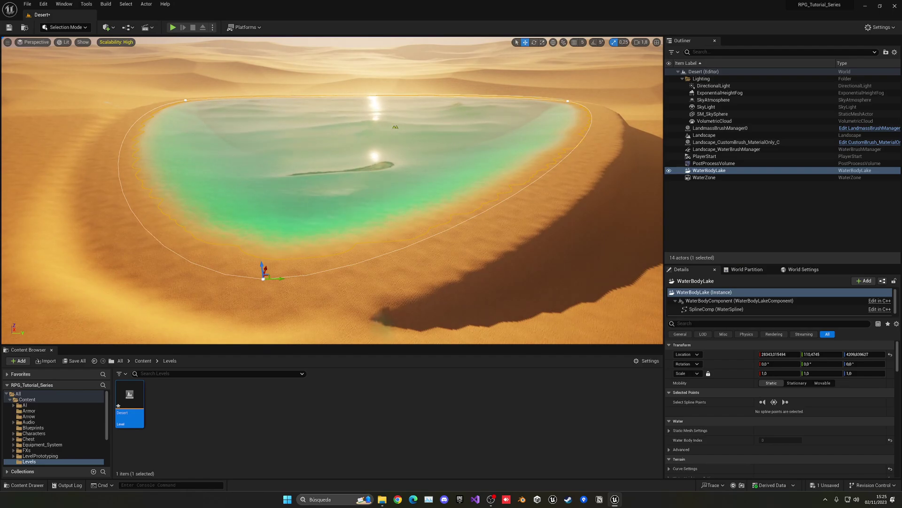
key(d)
mouse_move(436, 203)
right_down()
mouse_move(400, 198)
mouse_move(436, 203)
right_up()
key(s)
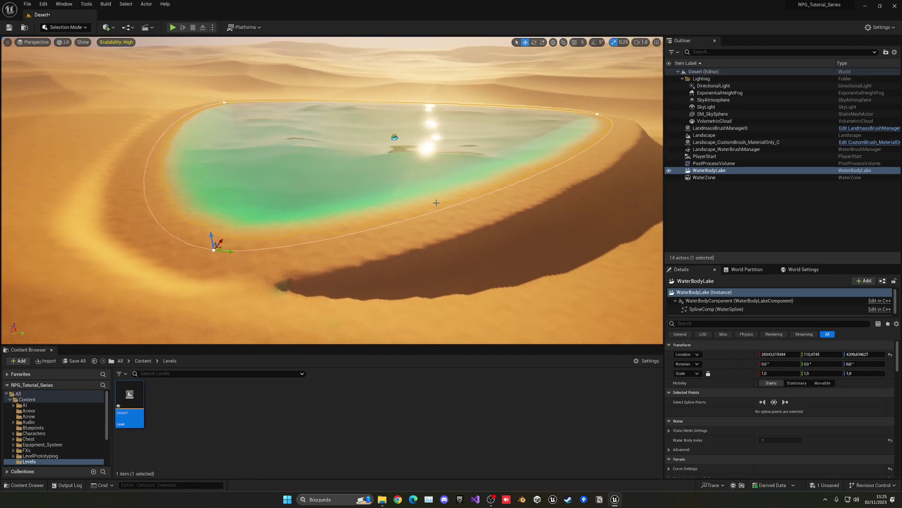
right_drag(333, 233, 172, 194)
key(w)
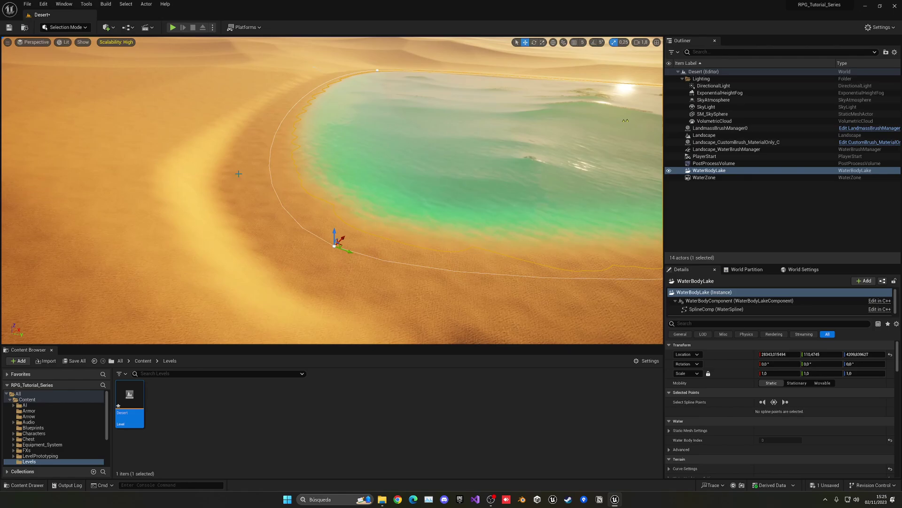
key(w)
right_drag(335, 235, 282, 174)
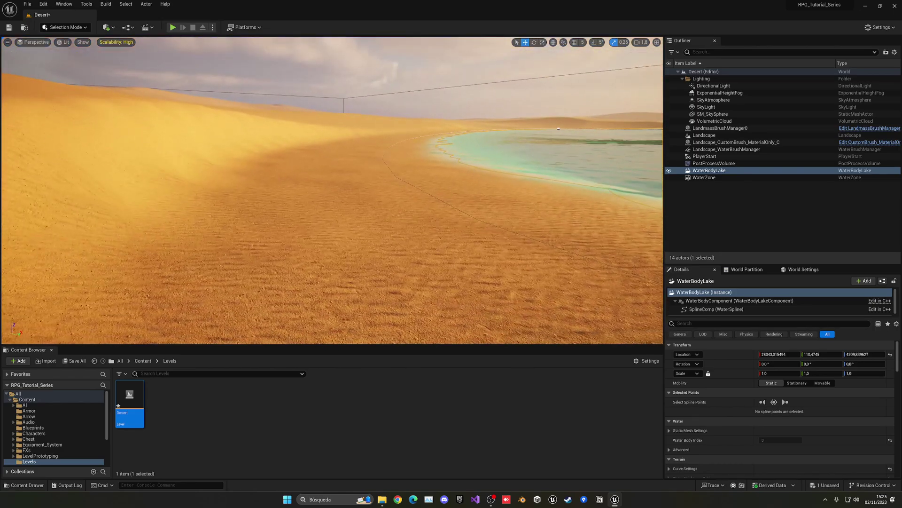
right_drag(332, 190, 611, 216)
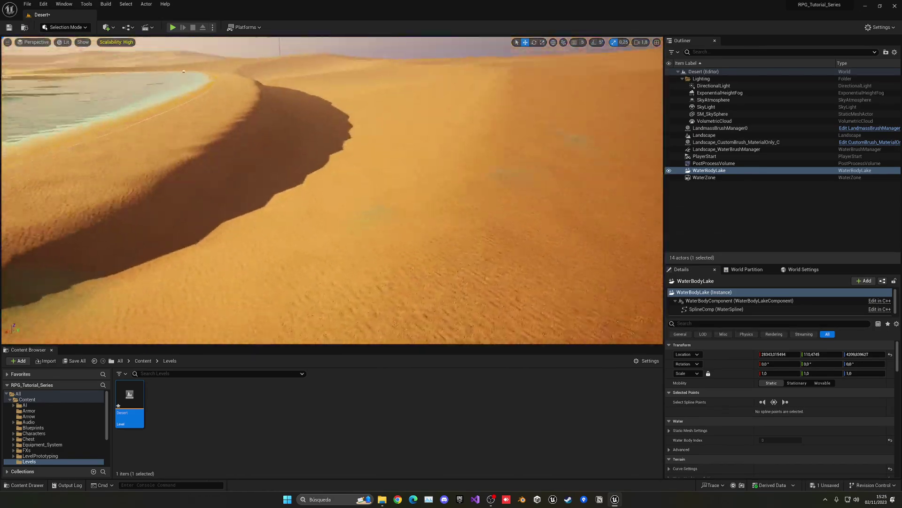
right_drag(356, 168, 297, 141)
key(w)
right_drag(356, 167, 211, 188)
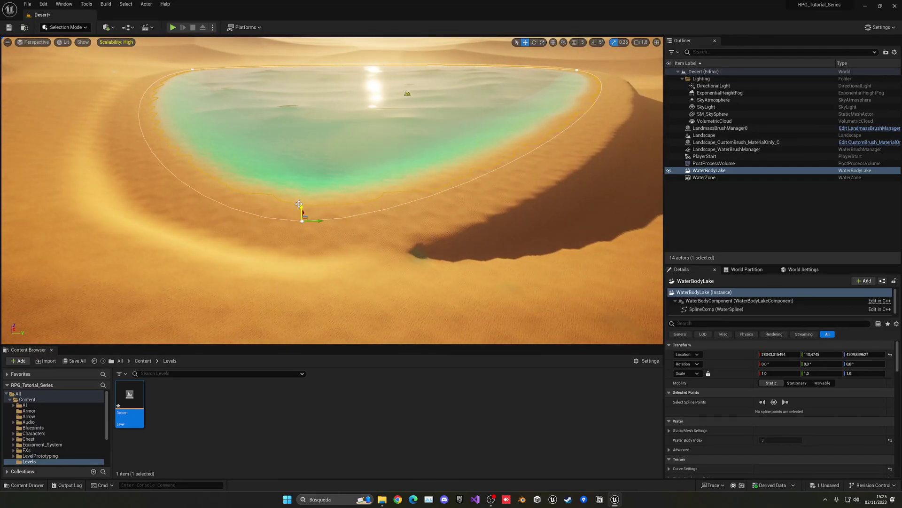
Lower the lake to a Z location of about 4140 and tilt it about 6.8° around the X axis
drag(302, 212, 325, 222)
key(e)
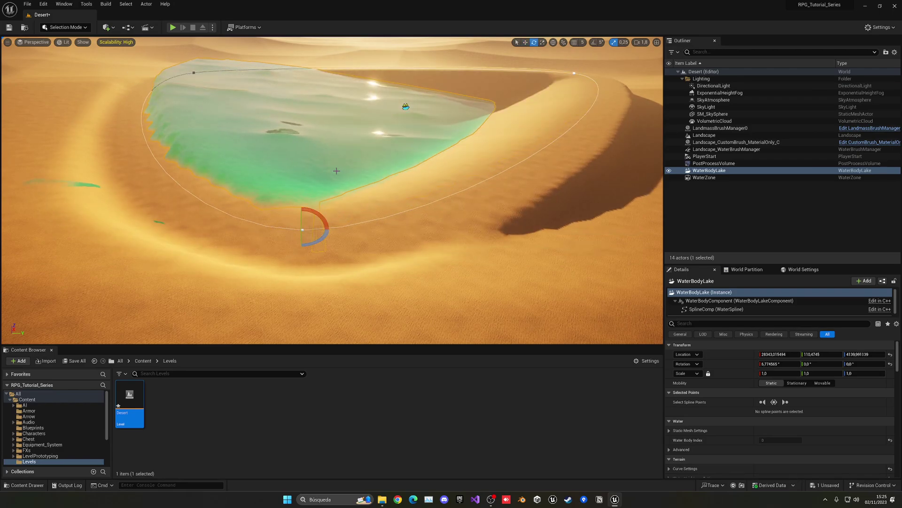
Undo the lake's tilt and lower the lake to a Z location of about 4111
key(ctrl+z)
key(w)
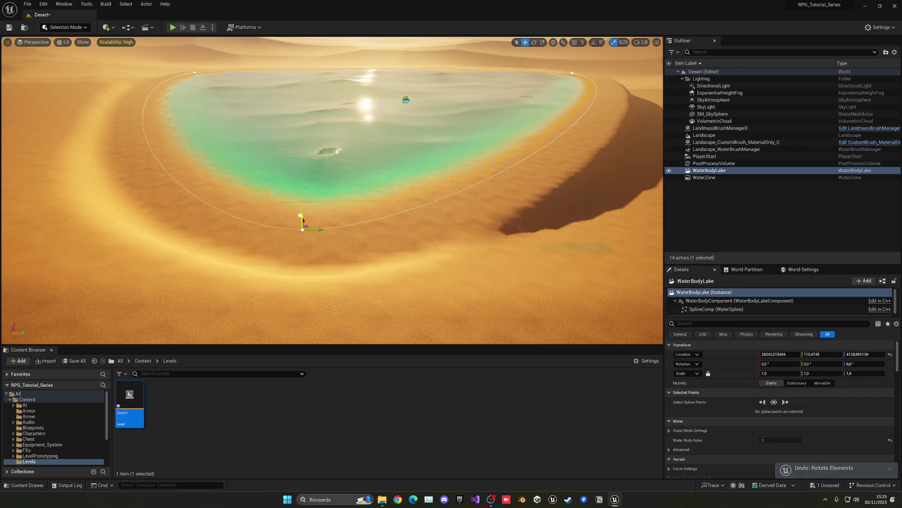
drag(301, 215, 303, 221)
right_drag(304, 221, 249, 216)
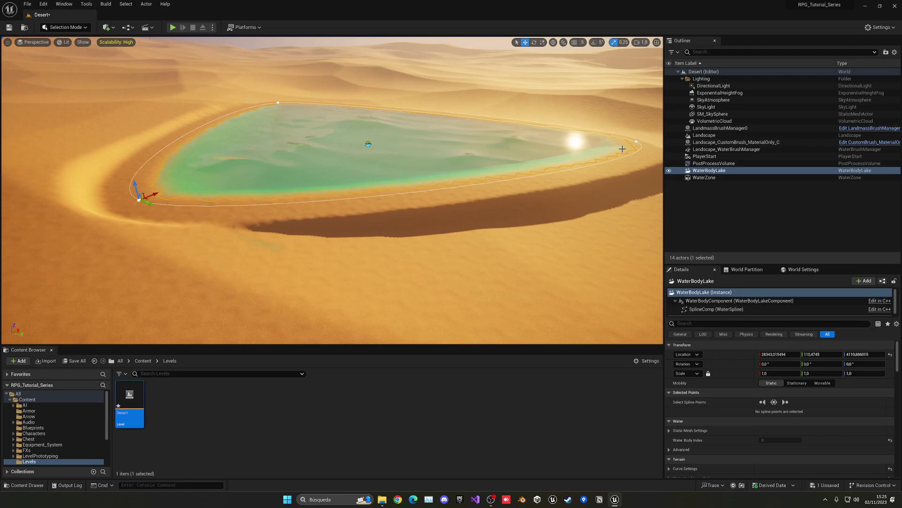
Add a spline point on the lake's far shore at about X 5339, Y 1155
click(636, 142)
right_drag(636, 142, 549, 136)
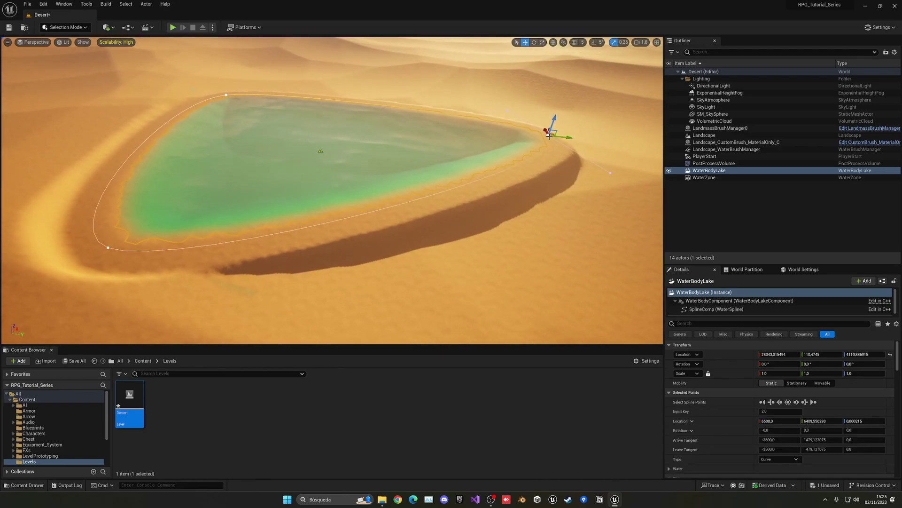
drag(550, 136, 336, 145)
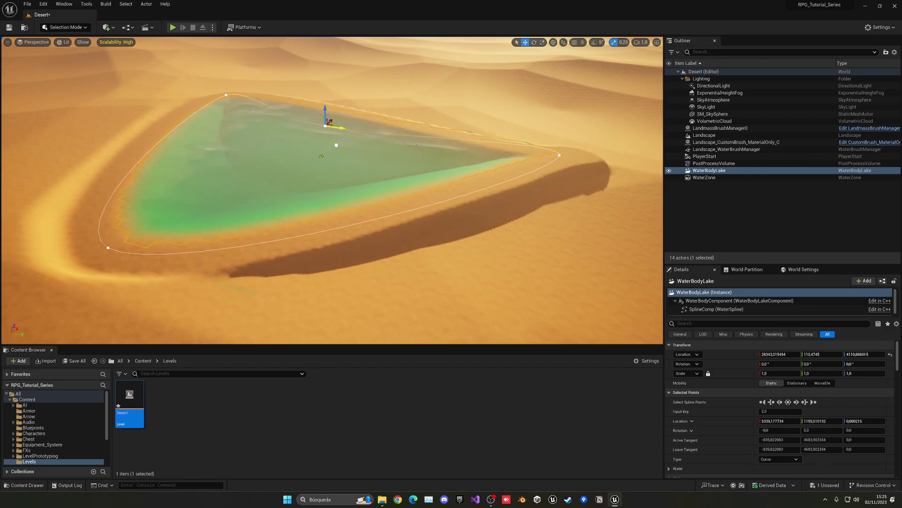
Add a spline point along the lake's near shore and position it at about X 1926, Y 3576
click(108, 248)
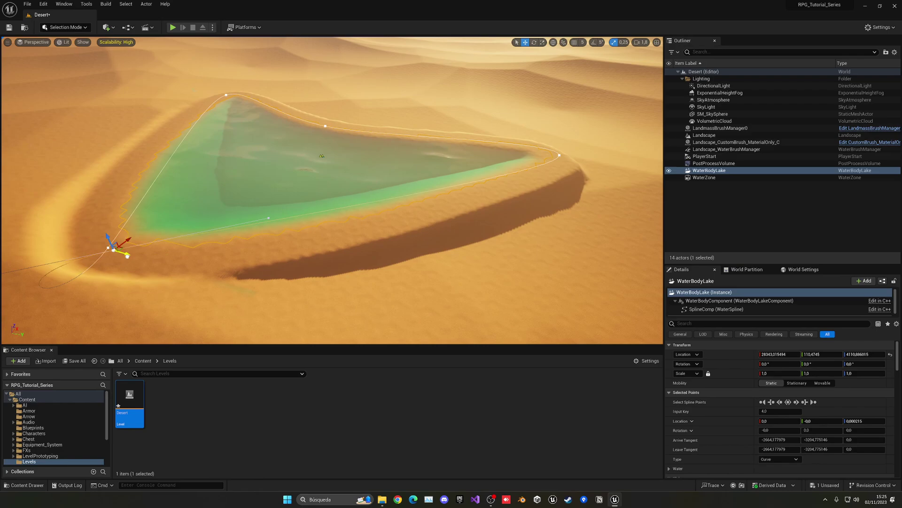
drag(127, 256, 402, 265)
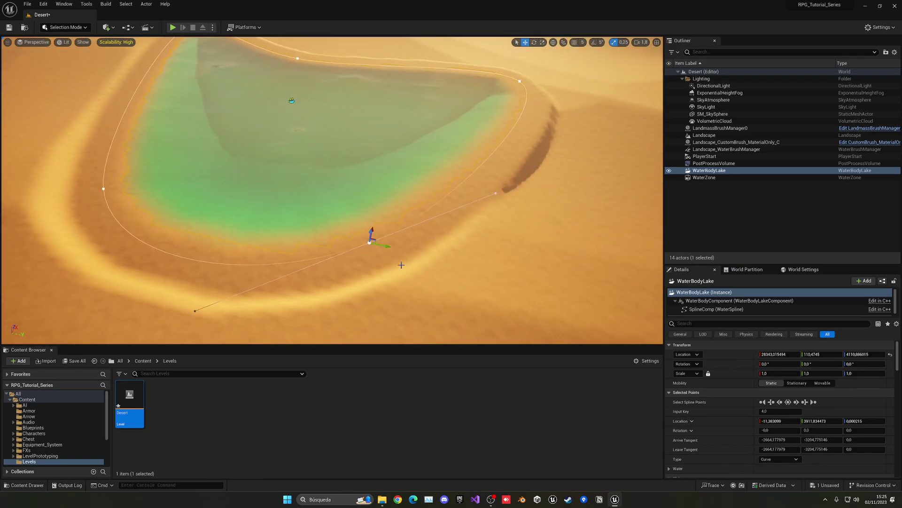
drag(374, 230, 384, 149)
right_drag(297, 141, 298, 70)
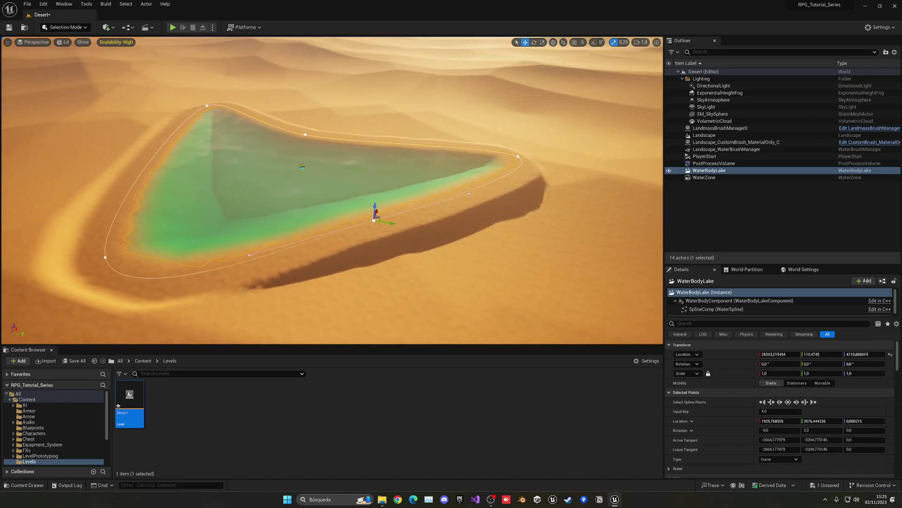
Move the added far-shore spline point along the Y axis to about Y 2952
click(305, 134)
drag(317, 137, 382, 141)
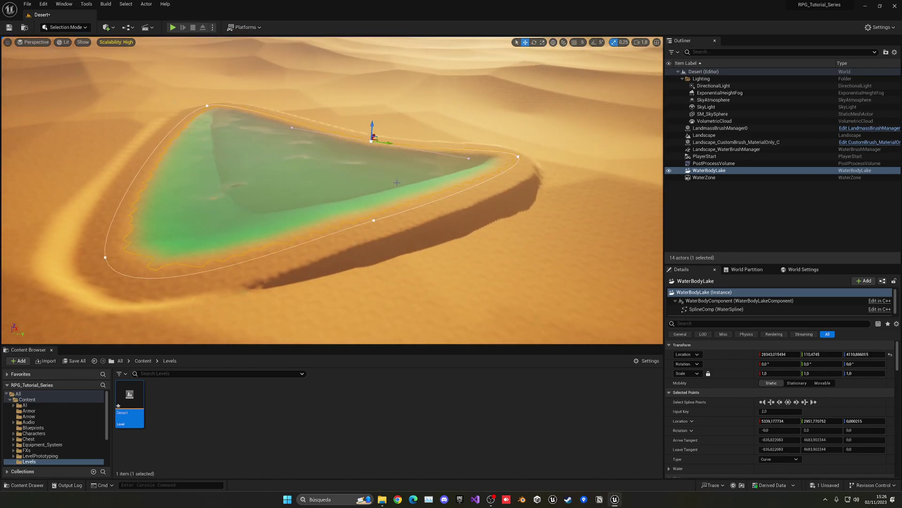
right_drag(382, 141, 288, 162)
right_drag(377, 169, 447, 169)
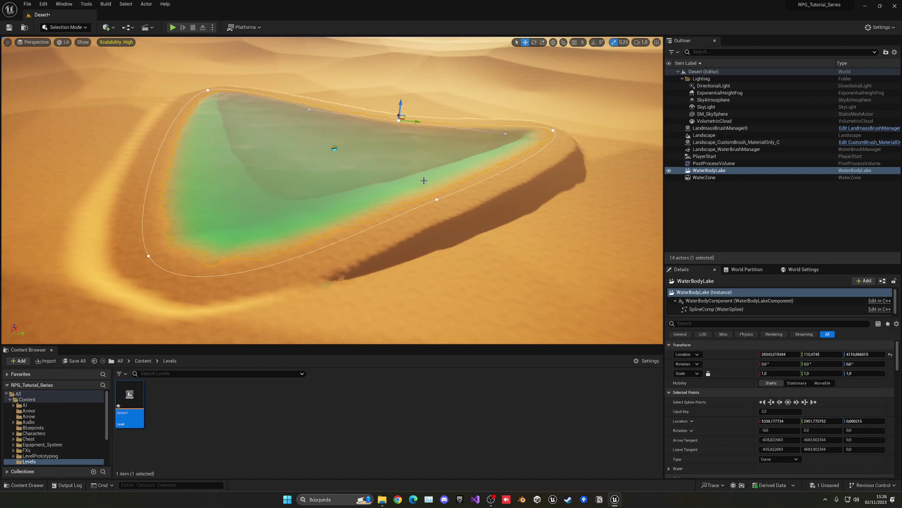
Switch the lake's Affects Landscape option off and back on to compare the terrain carving
scroll(699, 398, down, 5)
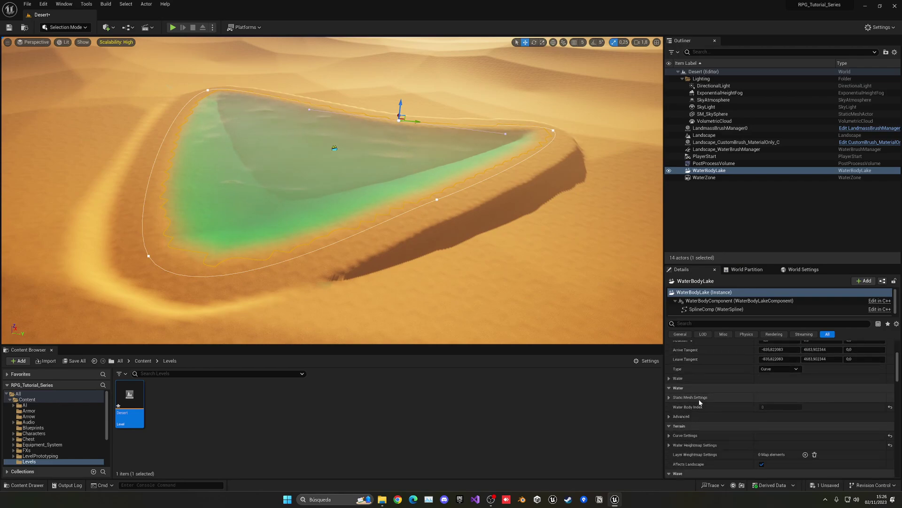
scroll(677, 388, down, 2)
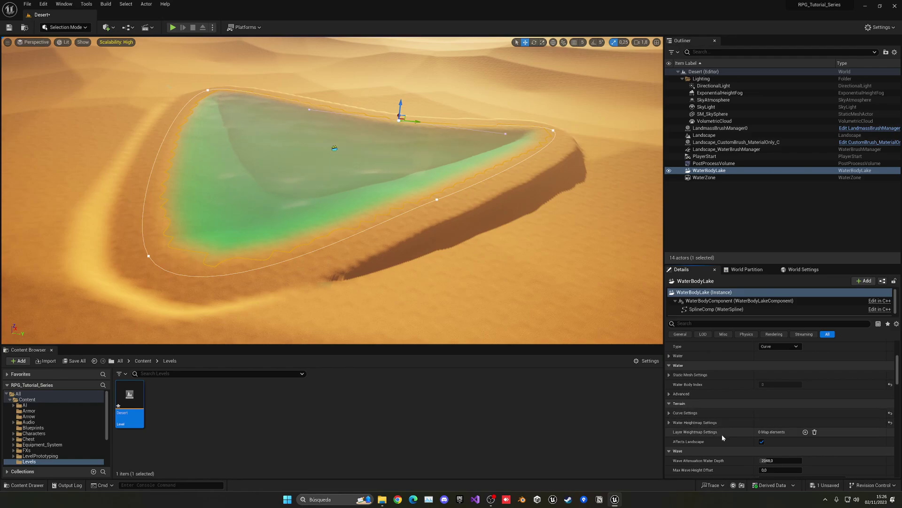
click(761, 441)
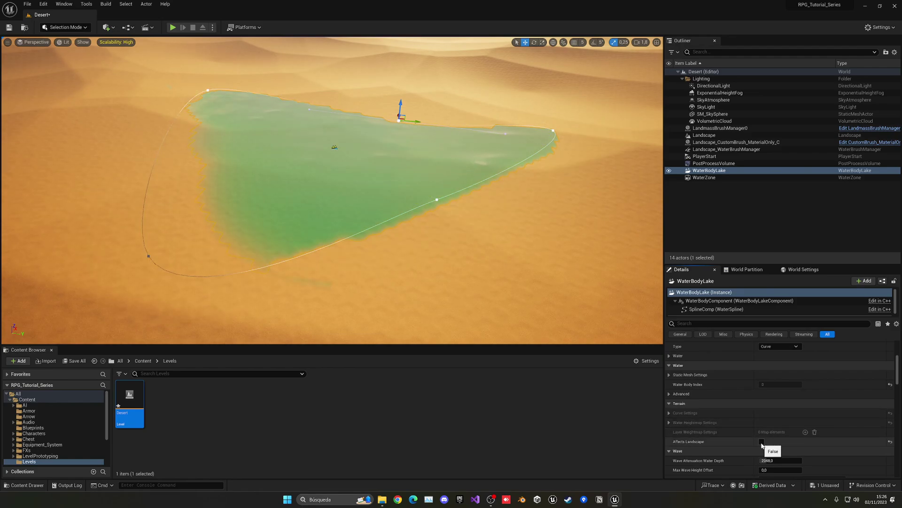
click(762, 442)
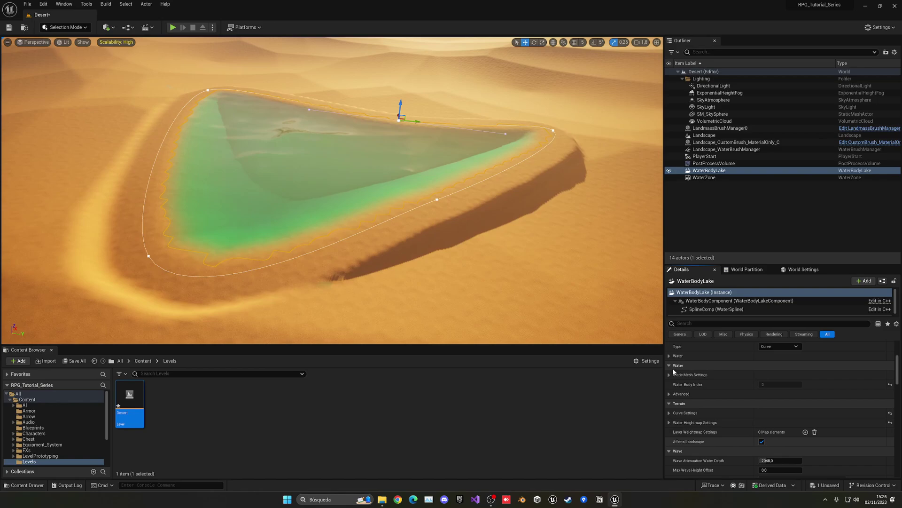
Examine the lake bed from below the water surface and the reshaped shoreline from above
key(w)
right_drag(376, 202, 301, 249)
right_drag(451, 193, 517, 94)
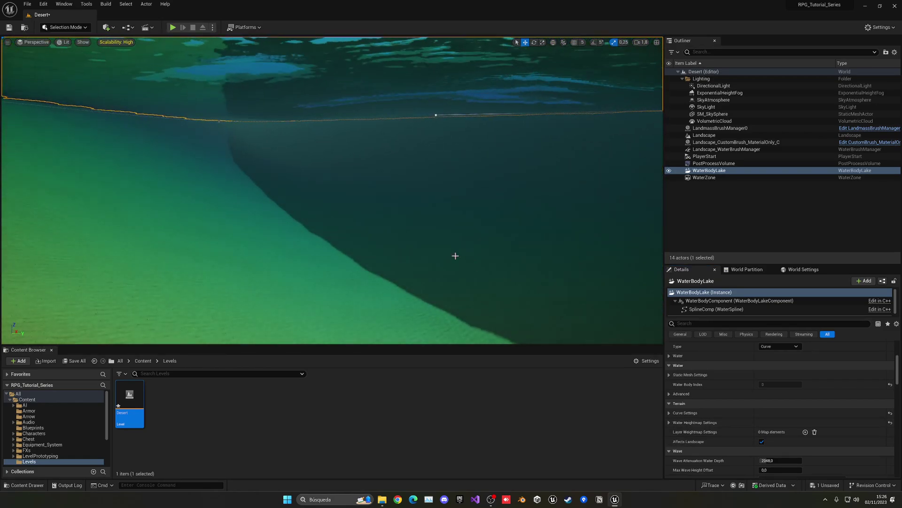
key(s)
right_drag(325, 197, 314, 233)
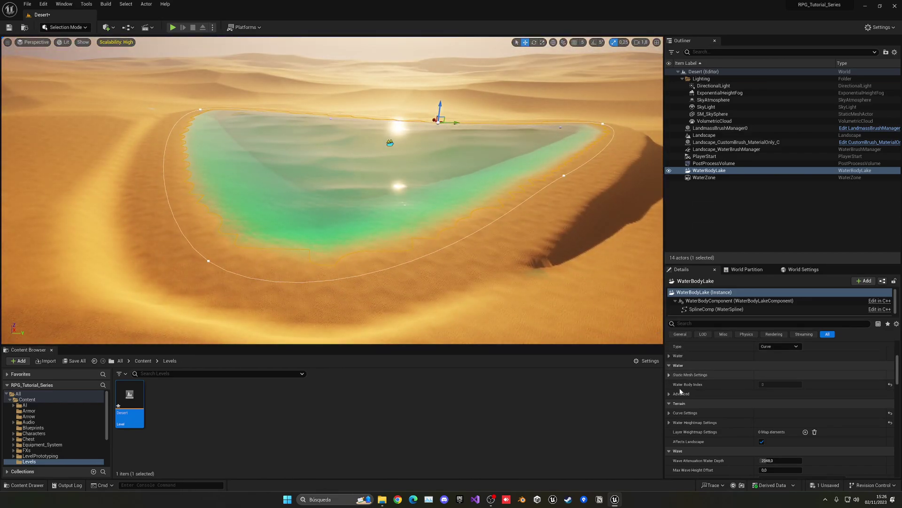
Try a Curve Ramp Width of 5000 in the lake's terrain curve settings and settle on 3000
click(669, 413)
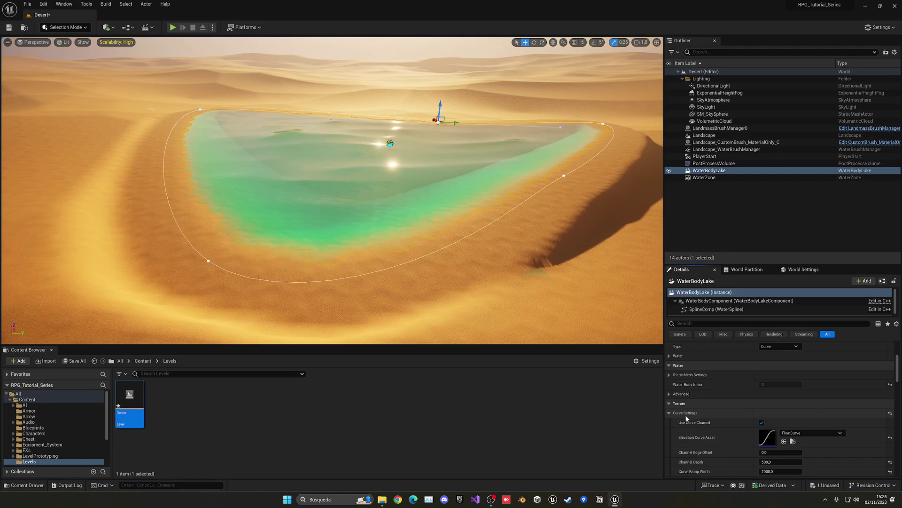
scroll(691, 414, down, 3)
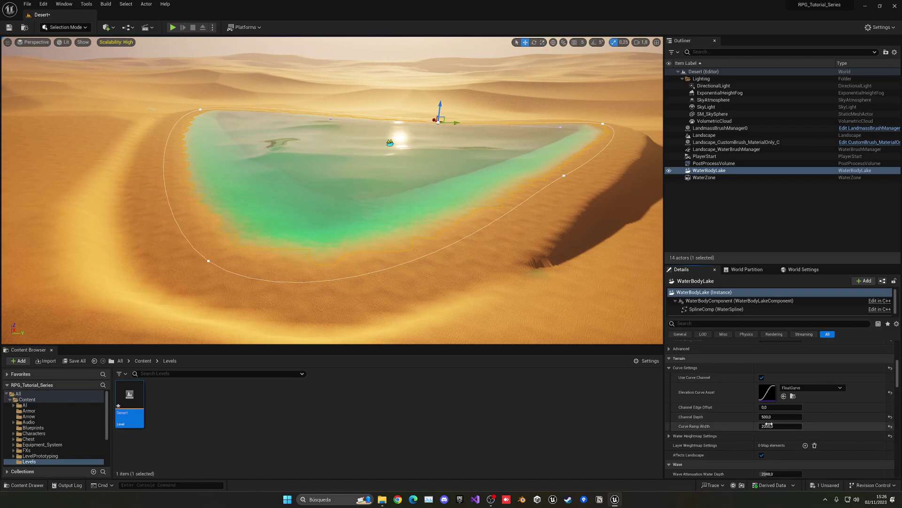
click(734, 419)
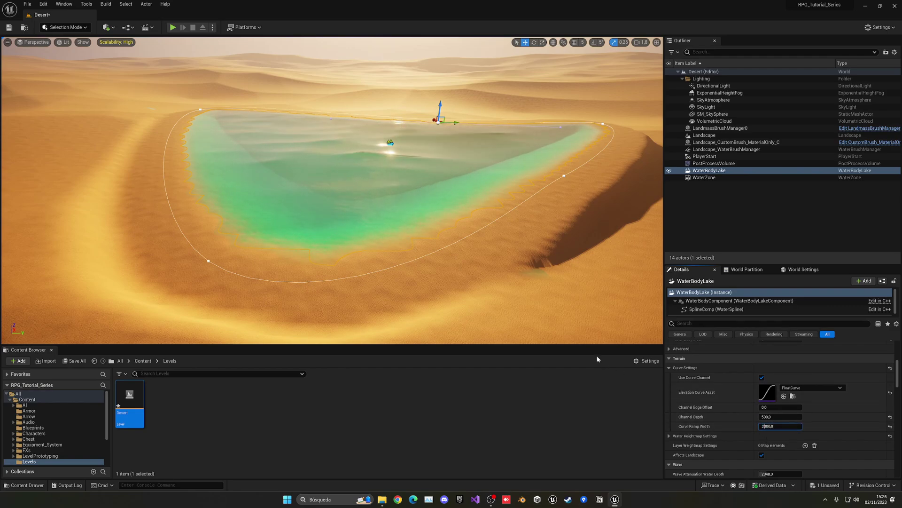
key(Return)
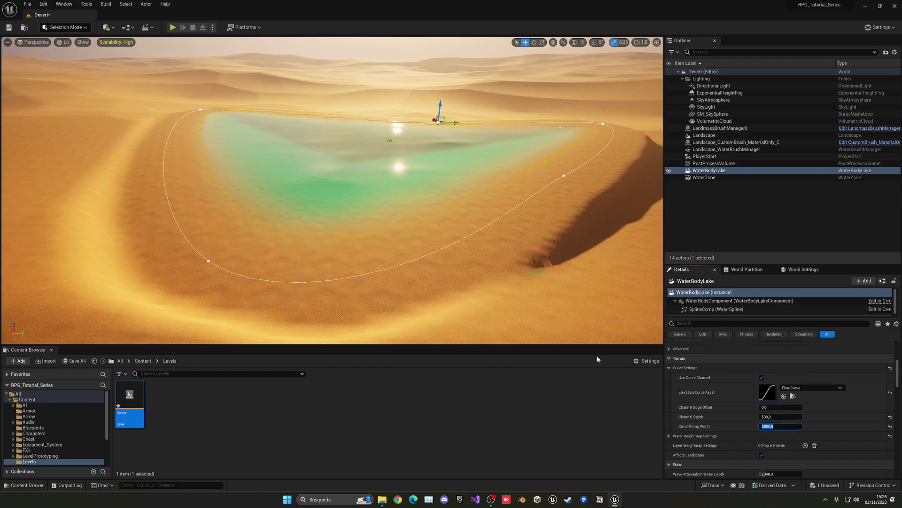
key(w)
right_drag(201, 116, 164, 117)
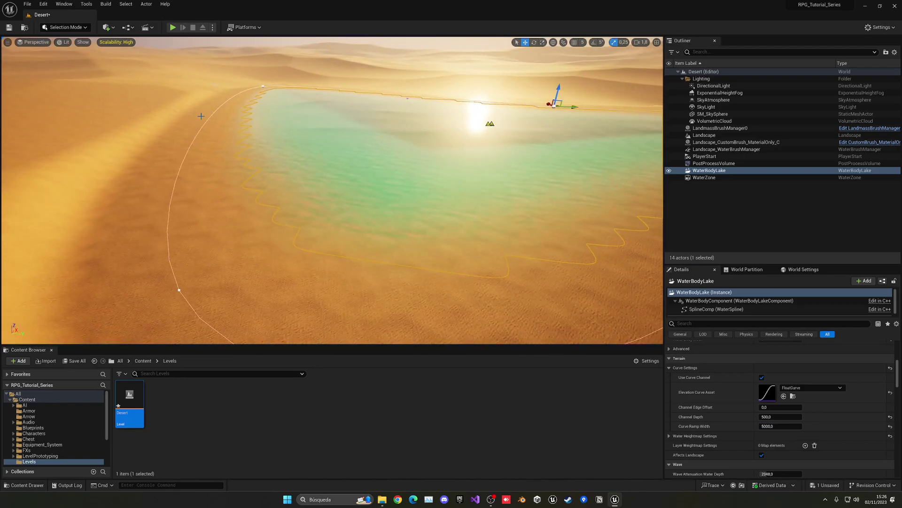
drag(283, 121, 306, 145)
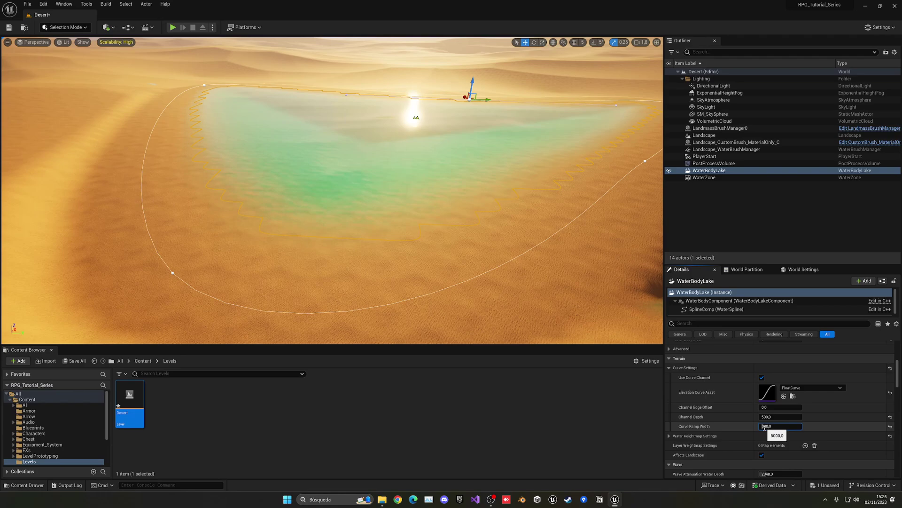
text(3)
key(Return)
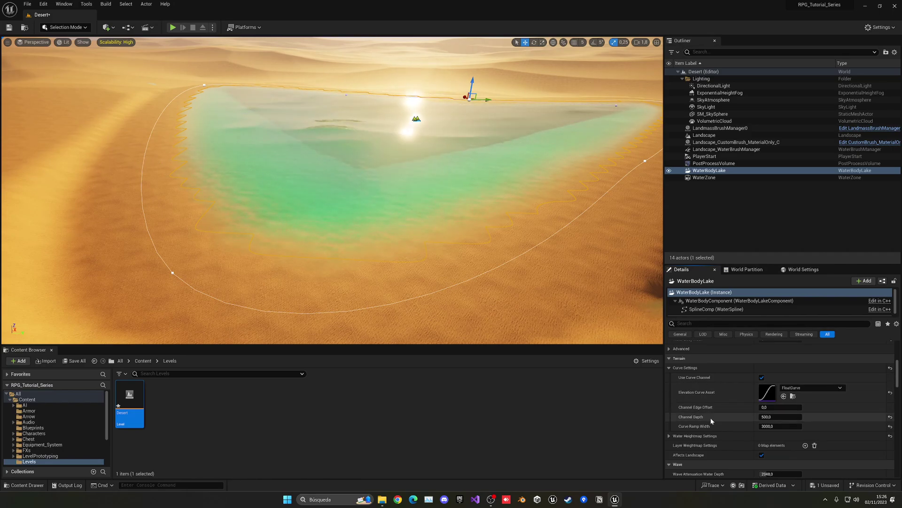
Expand the lake's water heightmap falloff settings and set the Falloff Angle to 90
scroll(693, 393, down, 3)
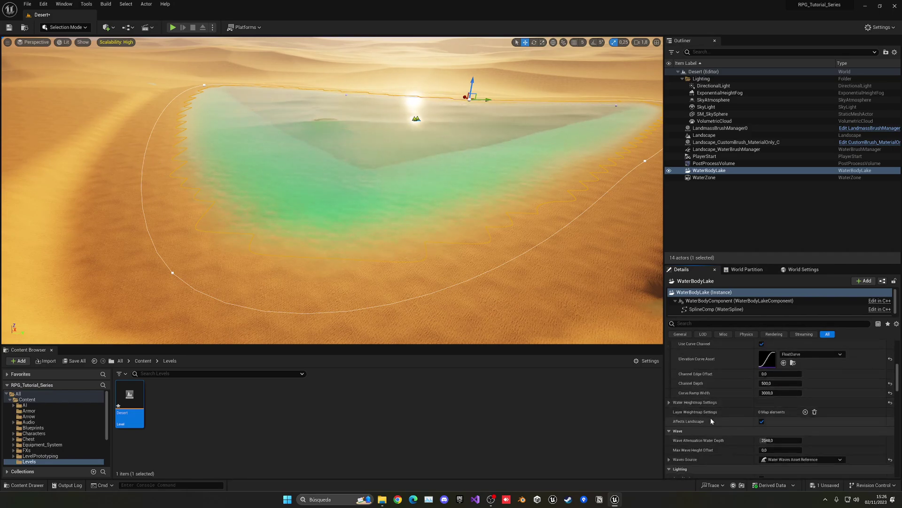
click(669, 402)
scroll(707, 403, down, 3)
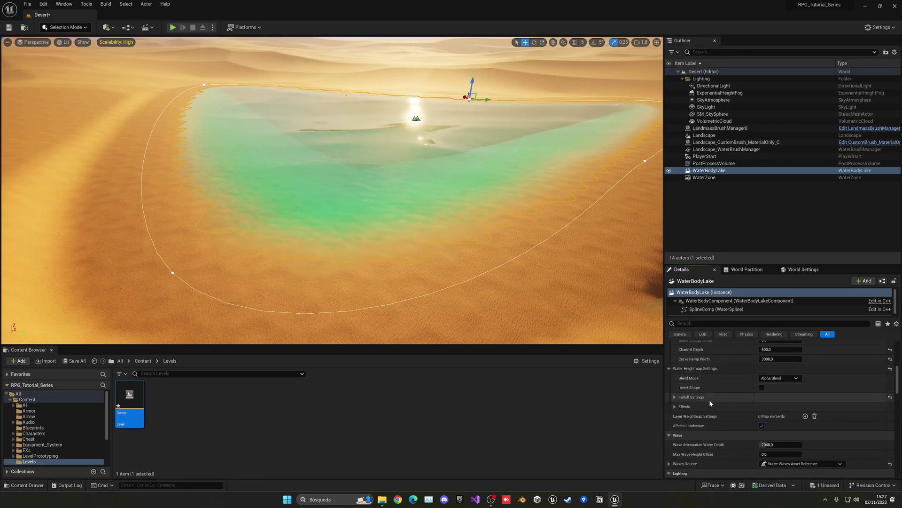
click(675, 397)
scroll(712, 383, down, 3)
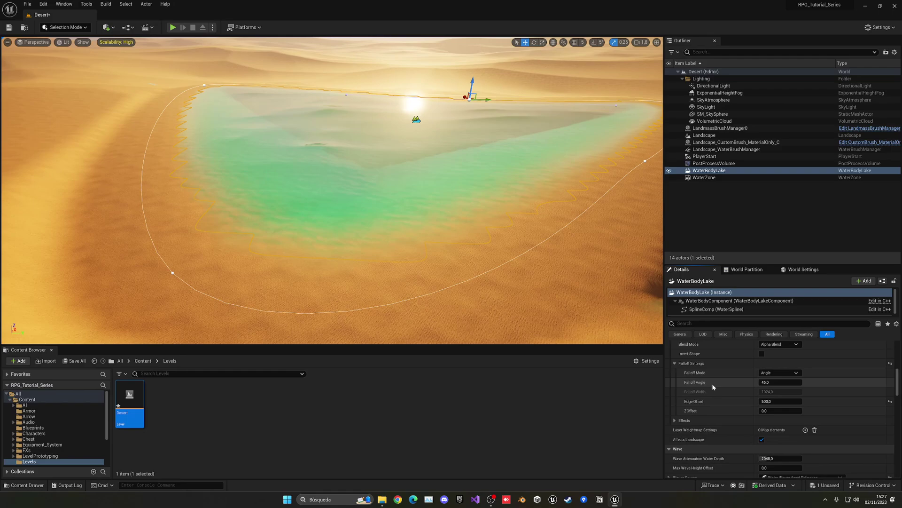
key(s)
right_drag(470, 202, 493, 183)
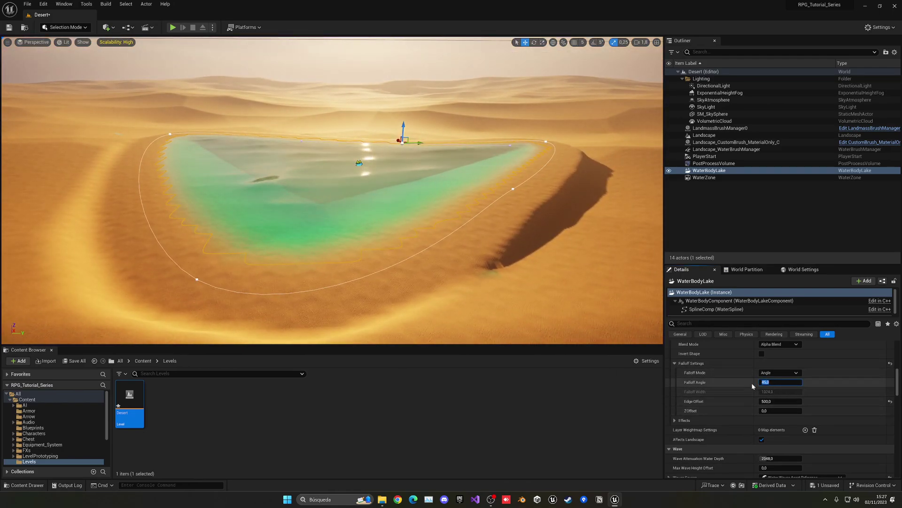
text(90)
key(Return)
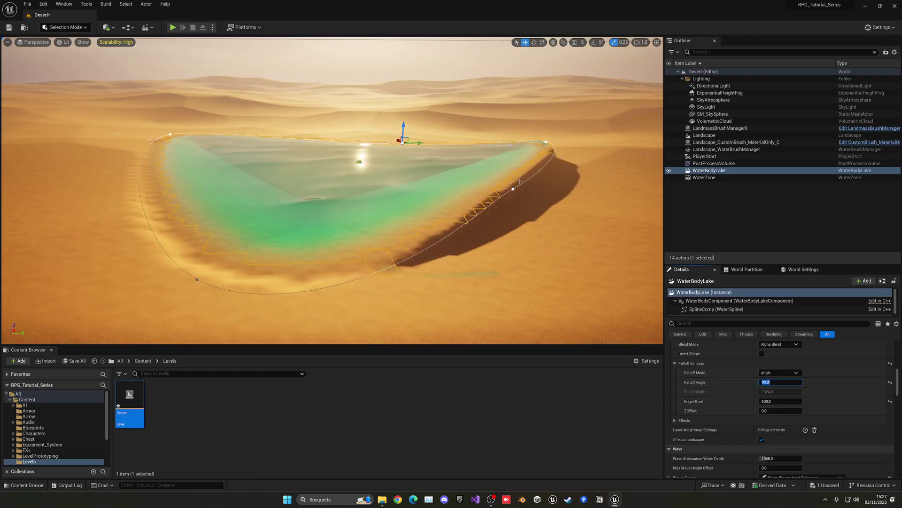
Try Falloff Angles of 20 and 35 and an Edge Offset of 200 for the terrain around the lake
text(20)
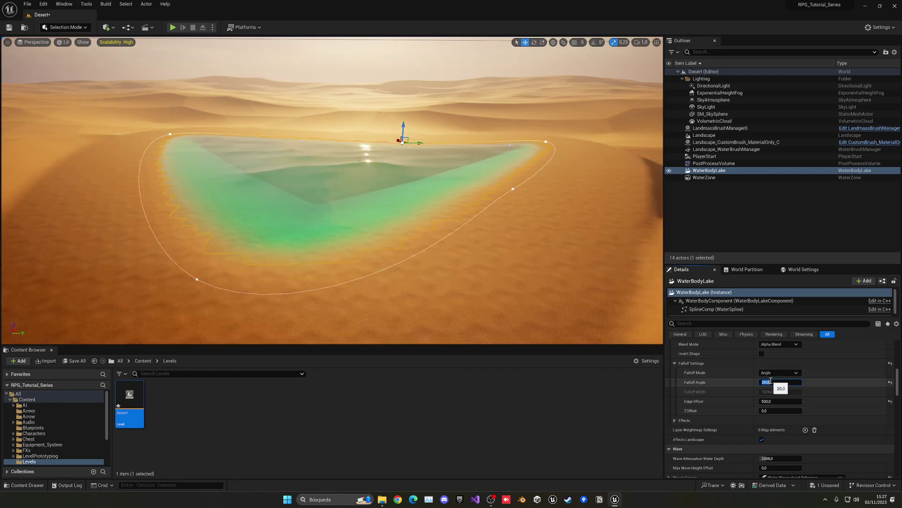
key(Return)
scroll(534, 185, down, 3)
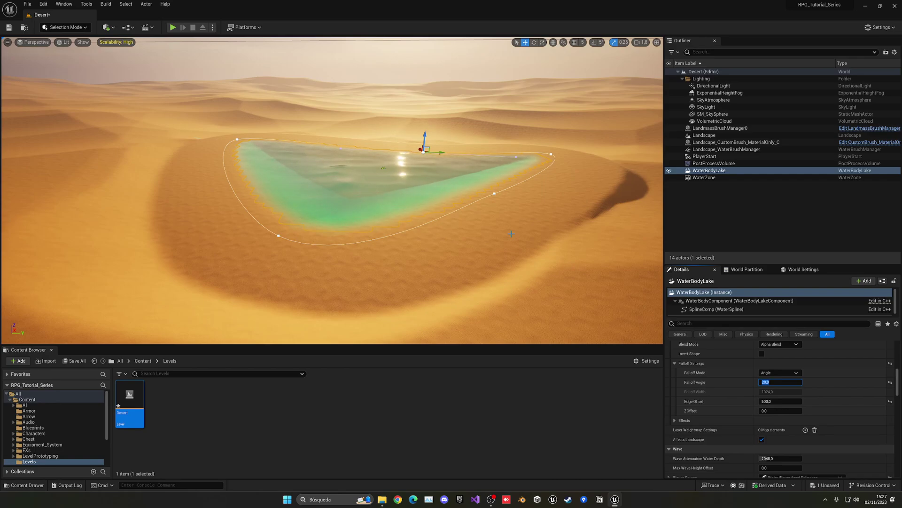
text(5)
key(Return)
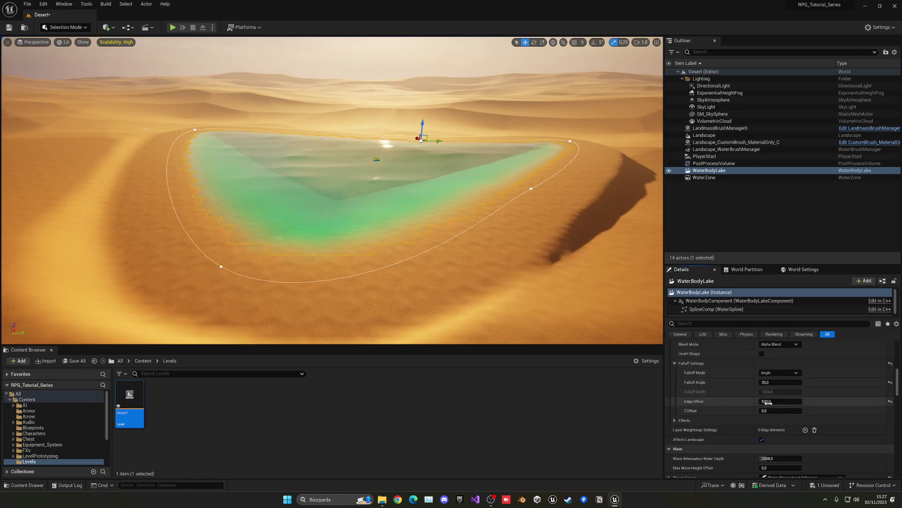
text(200)
key(Return)
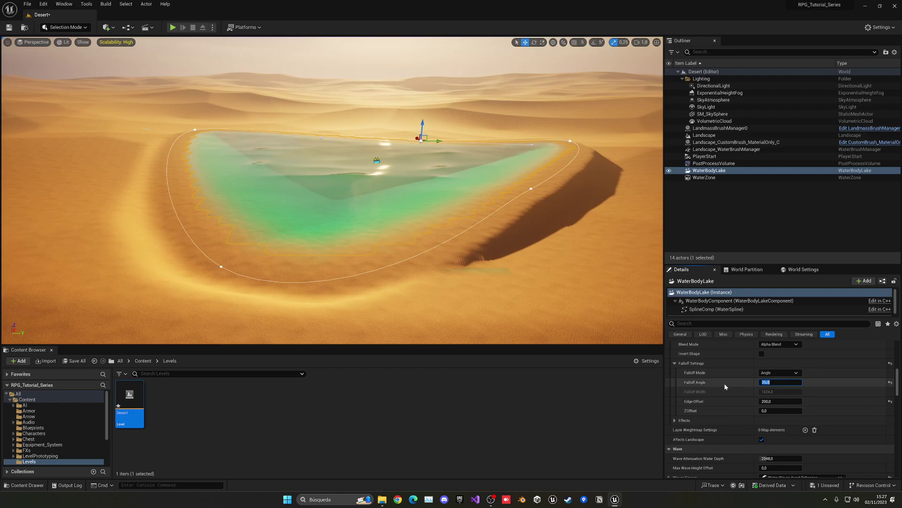
Set the lake's Falloff Angle to 10 and Edge Offset to 50, and check the surrounding slope
text(10)
key(Return)
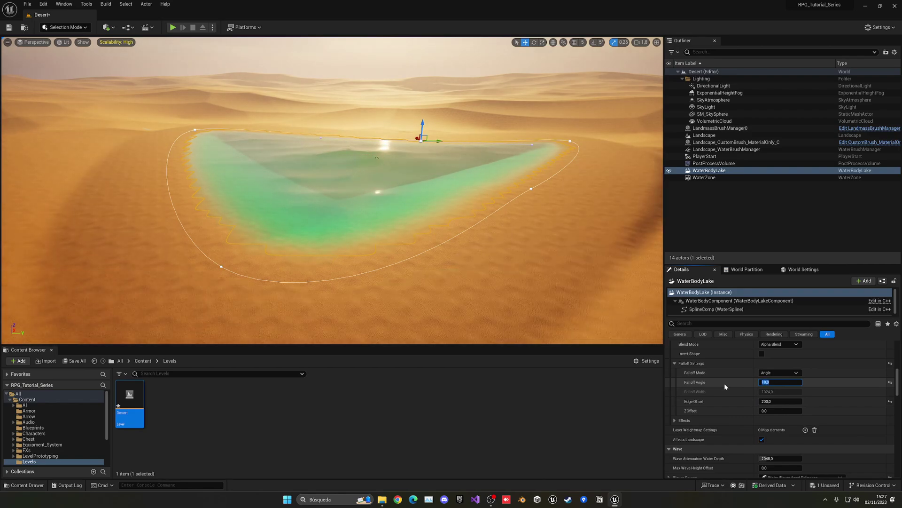
click(768, 404)
text(50)
key(Return)
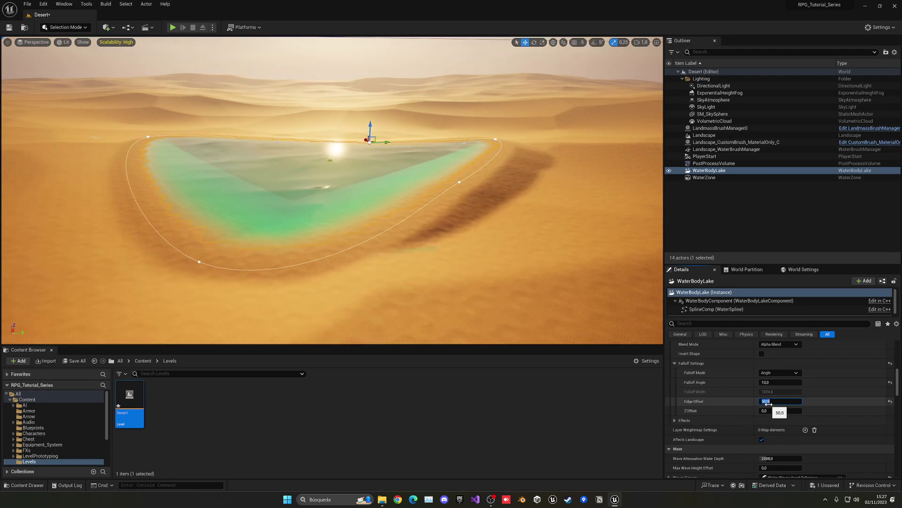
right_drag(202, 141, 173, 132)
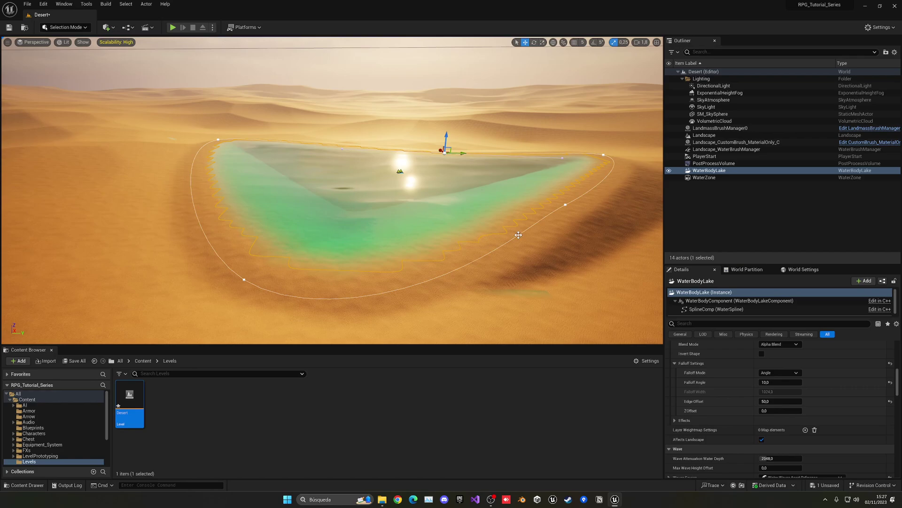
right_drag(519, 235, 551, 253)
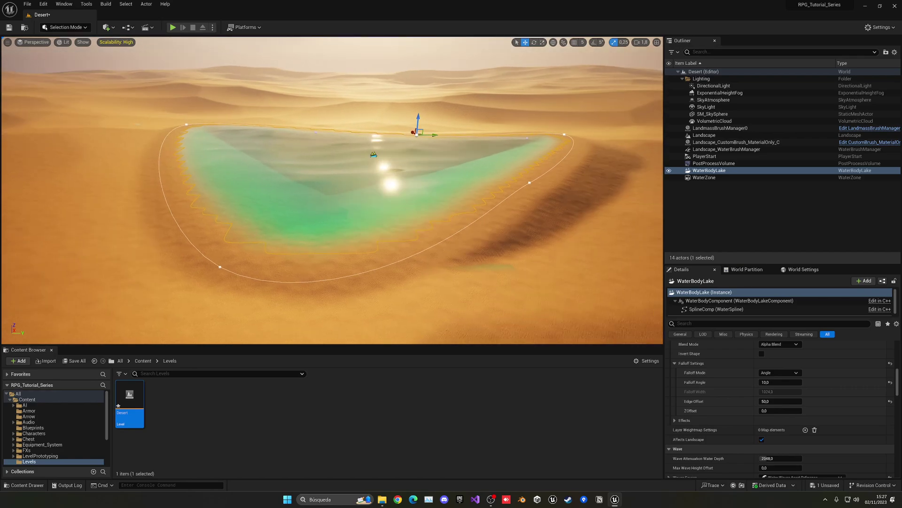
Try falloff ZOffset values of 100 and -100 on the lake's terrain and reset the ZOffset to 0
click(773, 411)
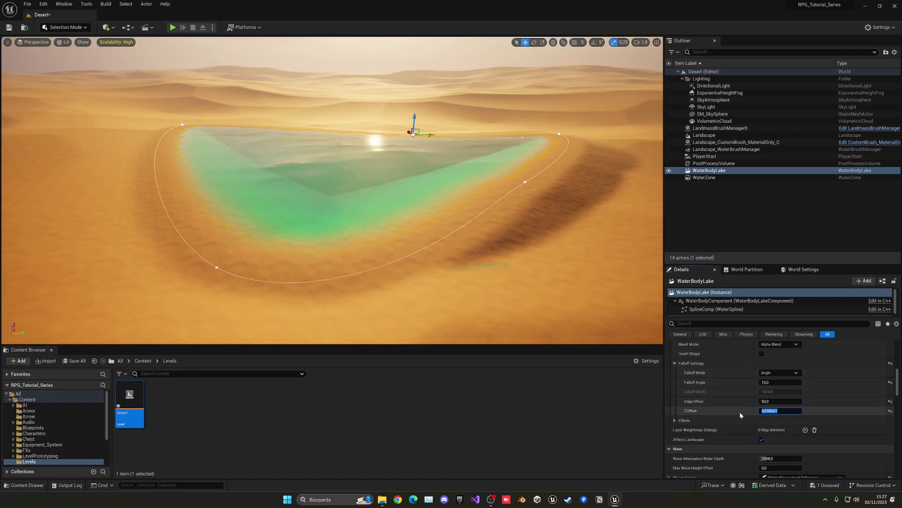
text(100)
key(Return)
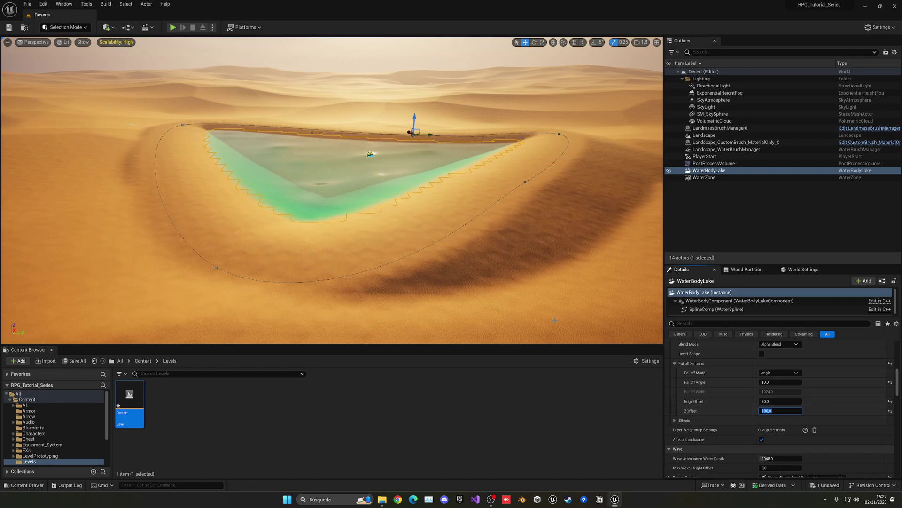
key(Return)
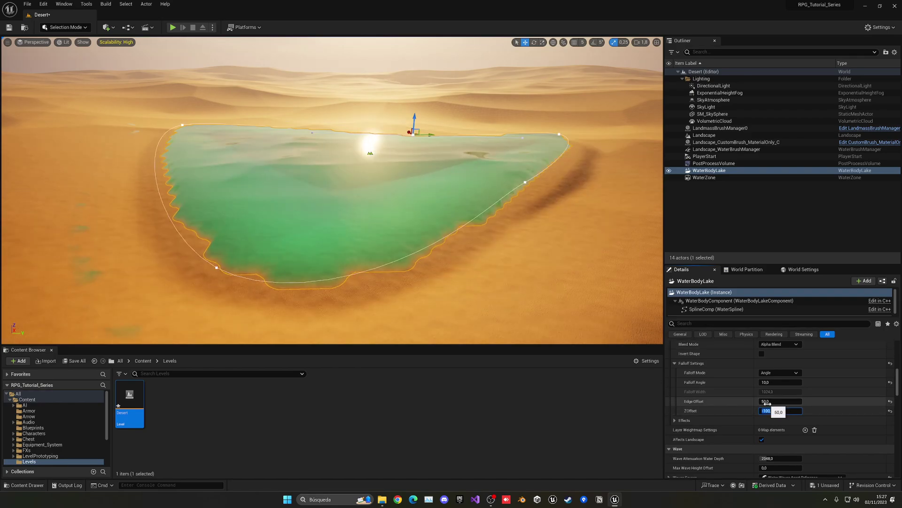
key(w)
right_drag(380, 205, 338, 226)
key(s)
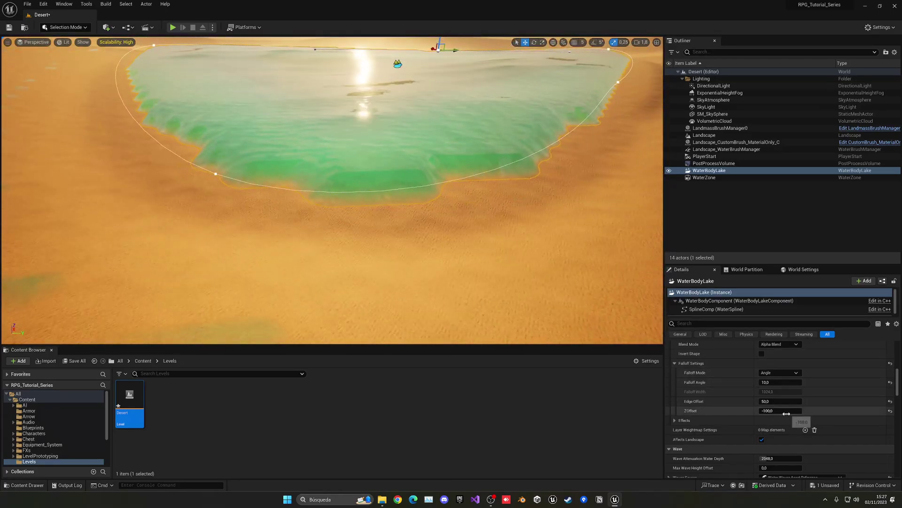
click(783, 410)
text(0)
key(Return)
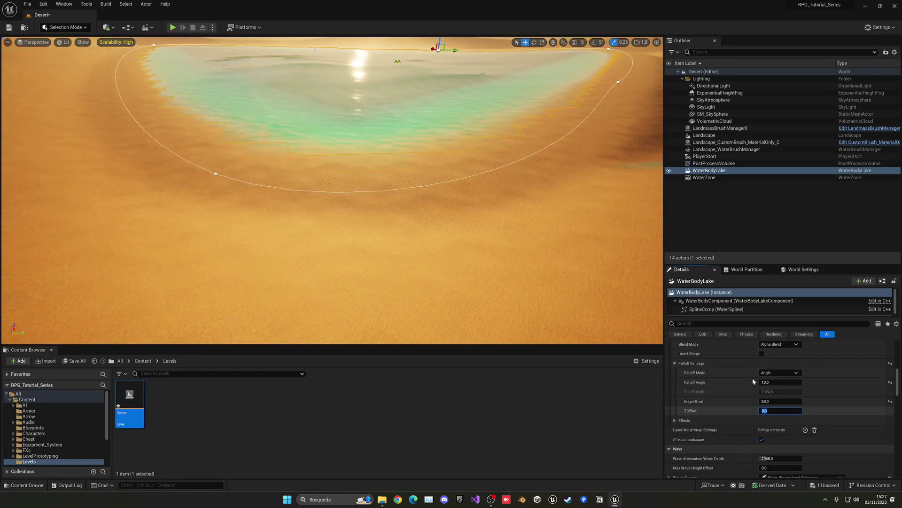
Try a Falloff Angle of 2 for the terrain around the lake and settle on 5
key(s)
right_drag(451, 214, 465, 198)
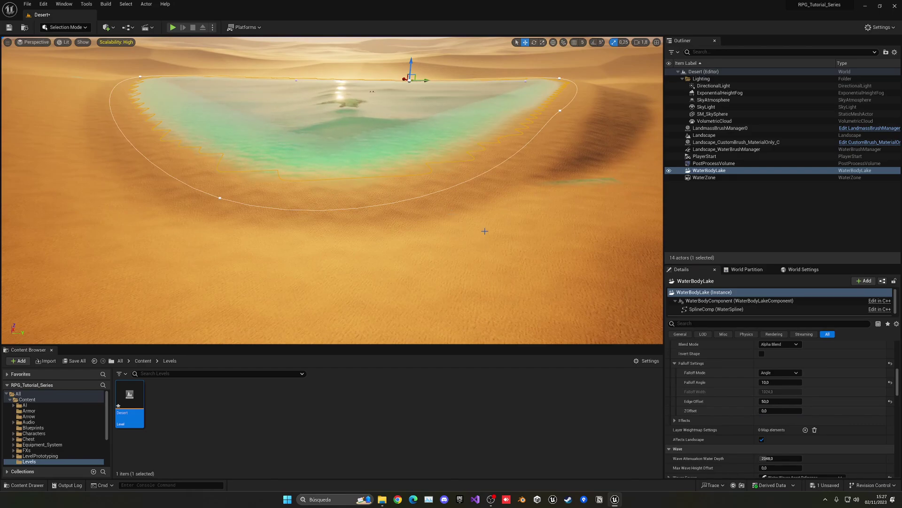
click(770, 381)
text(2)
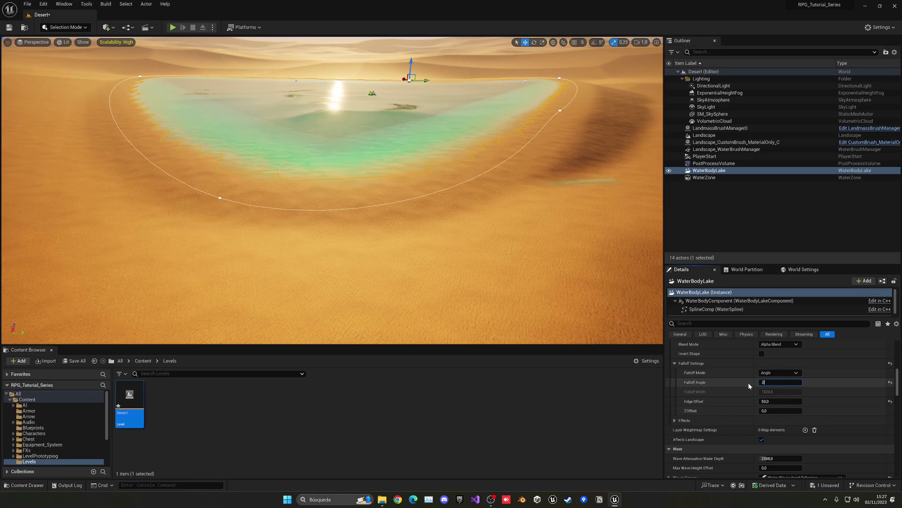
key(Return)
right_drag(376, 211, 395, 211)
click(767, 381)
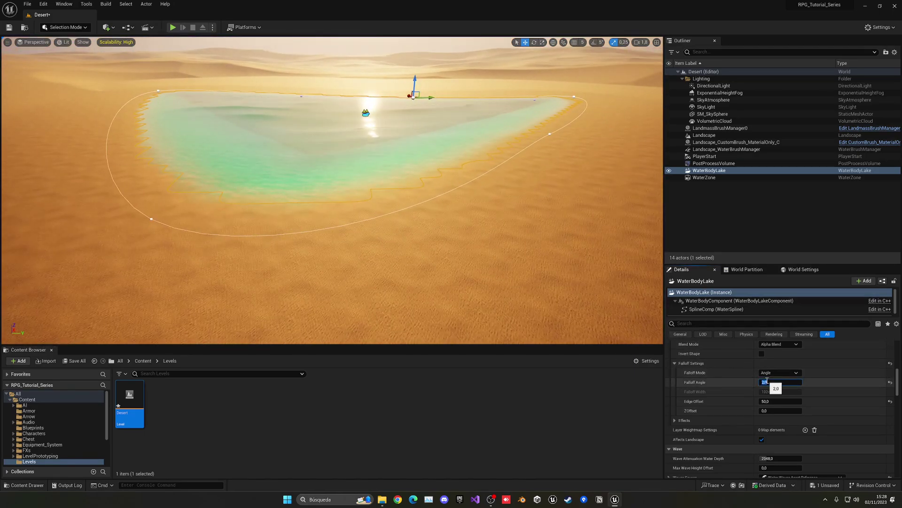
key(Return)
right_drag(302, 213, 283, 201)
Try a lake falloff Edge Offset of about 2.4 and settle on about 44.4
mouse_move(767, 400)
mouse_down()
mouse_move(753, 401)
mouse_move(767, 401)
mouse_up()
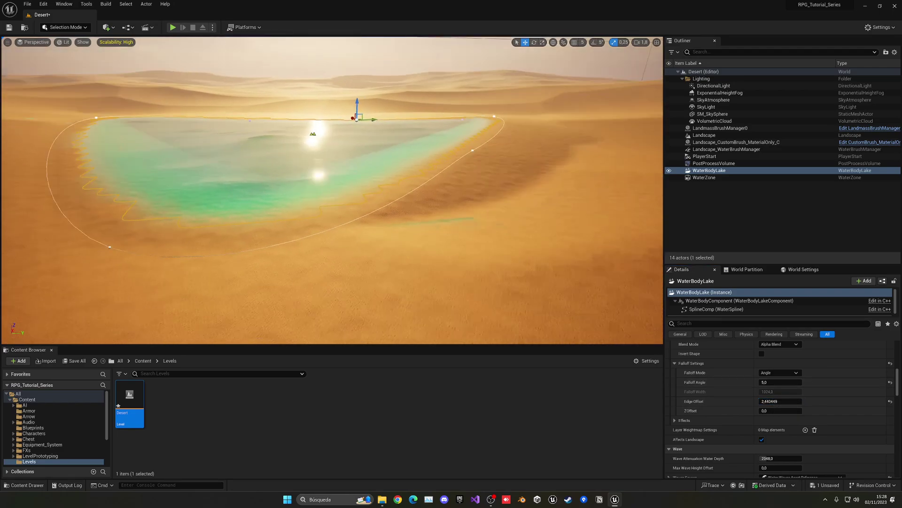
right_drag(447, 205, 466, 205)
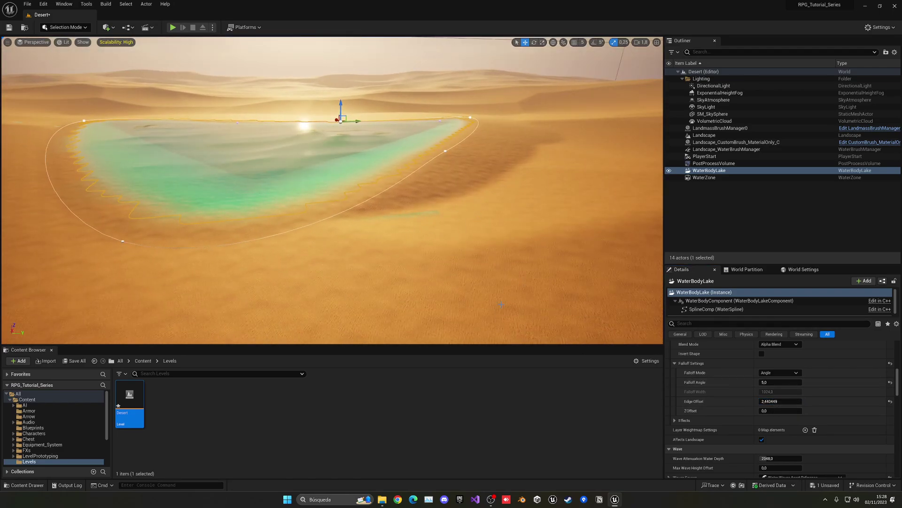
drag(771, 401, 779, 402)
mouse_move(485, 228)
right_down()
mouse_move(438, 225)
mouse_move(473, 228)
right_up()
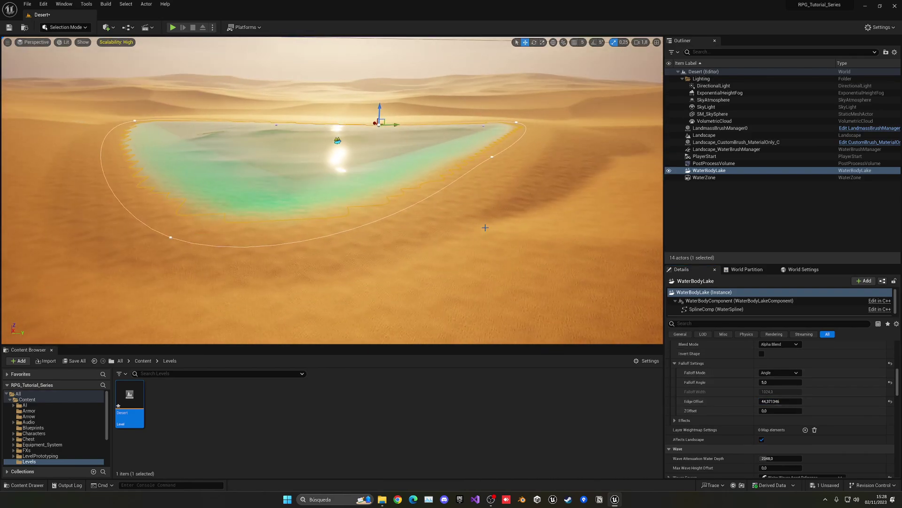
In the lake's Curl Noise effects, set Curl 1 Amount to about 0.037 and Curl 2 Amount to 0.032
click(675, 419)
scroll(695, 412, down, 2)
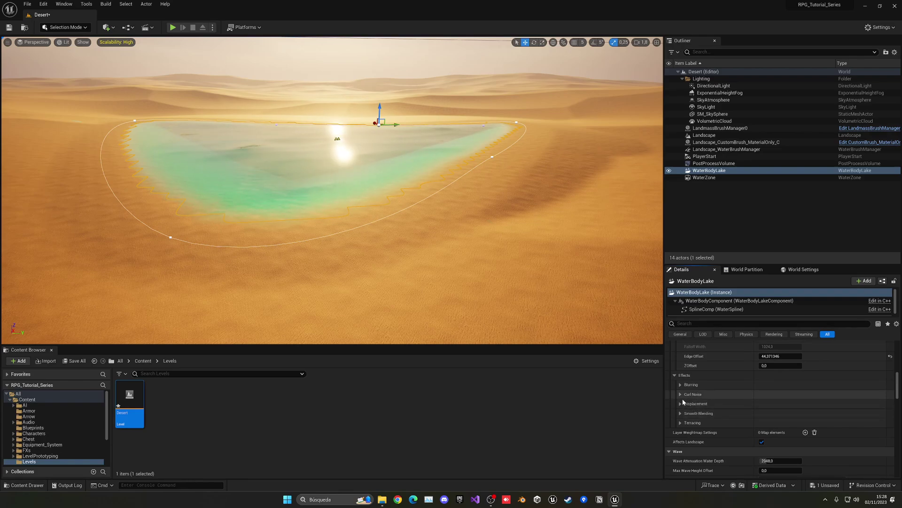
click(680, 395)
drag(767, 404, 770, 414)
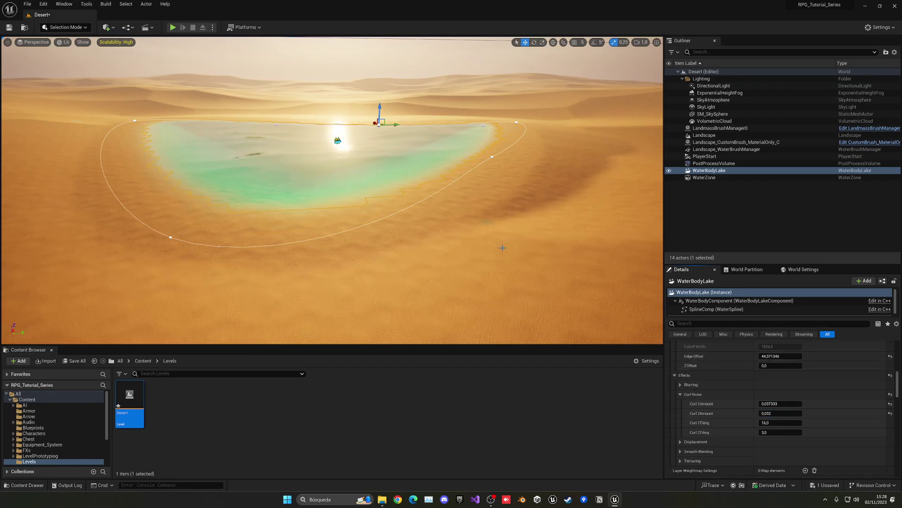
click(771, 183)
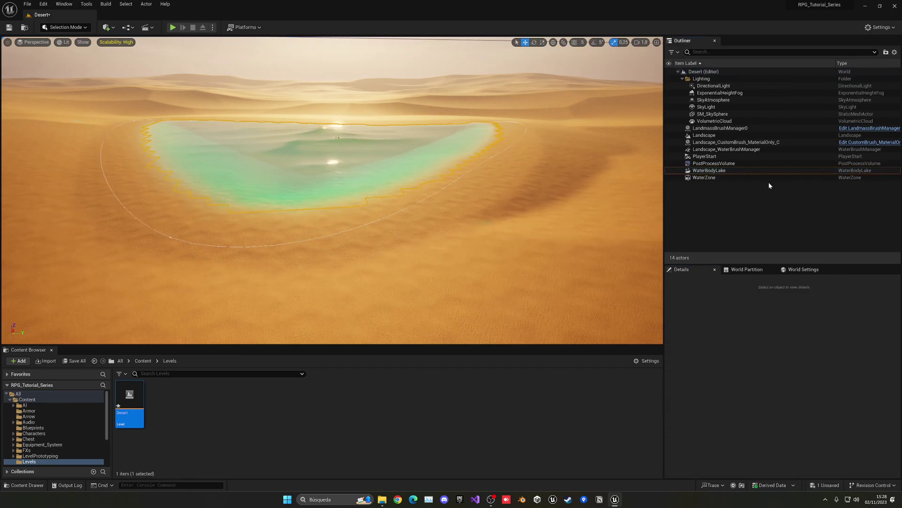
Reselect the lake to check its shoreline and spline, clear the selection and save the Desert level
double_click(721, 171)
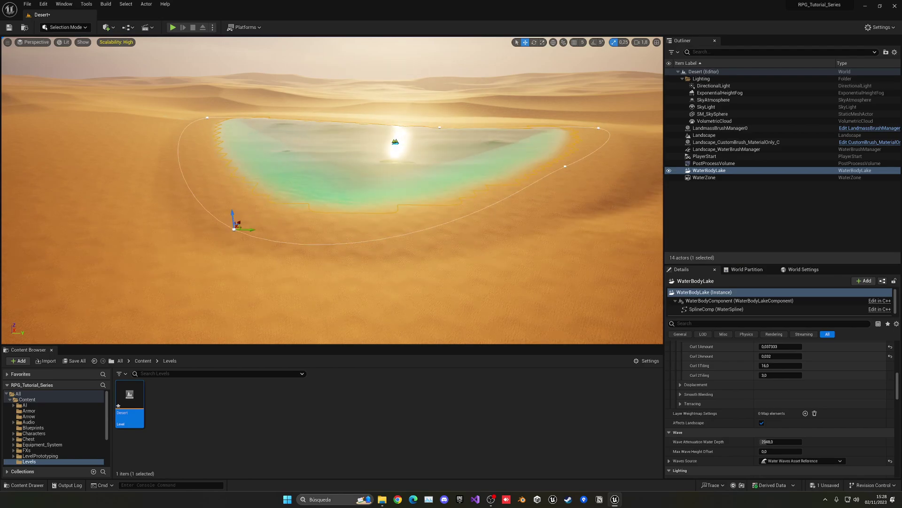
key(d)
mouse_move(331, 190)
right_down()
mouse_move(391, 190)
mouse_move(188, 225)
mouse_move(245, 192)
mouse_move(329, 188)
mouse_move(357, 198)
mouse_move(343, 191)
right_up()
key(a)
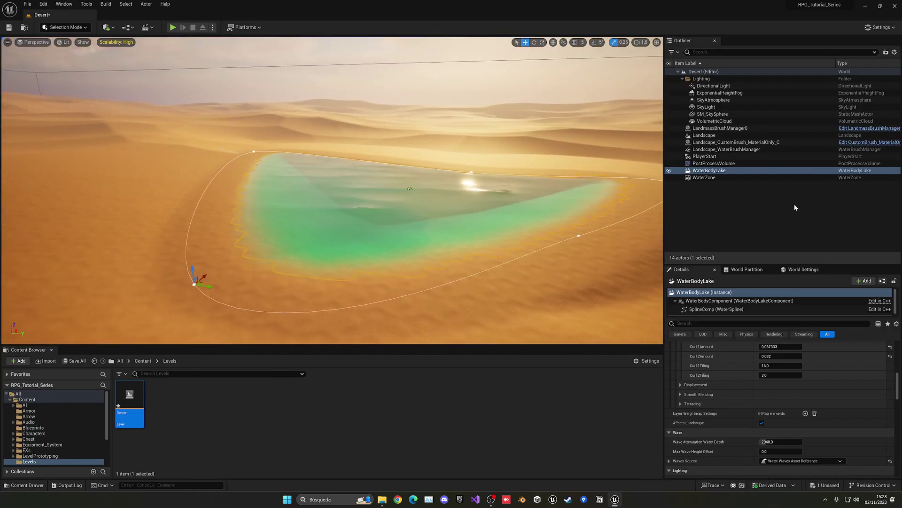
click(795, 208)
right_drag(573, 202, 573, 202)
key(ctrl+s)
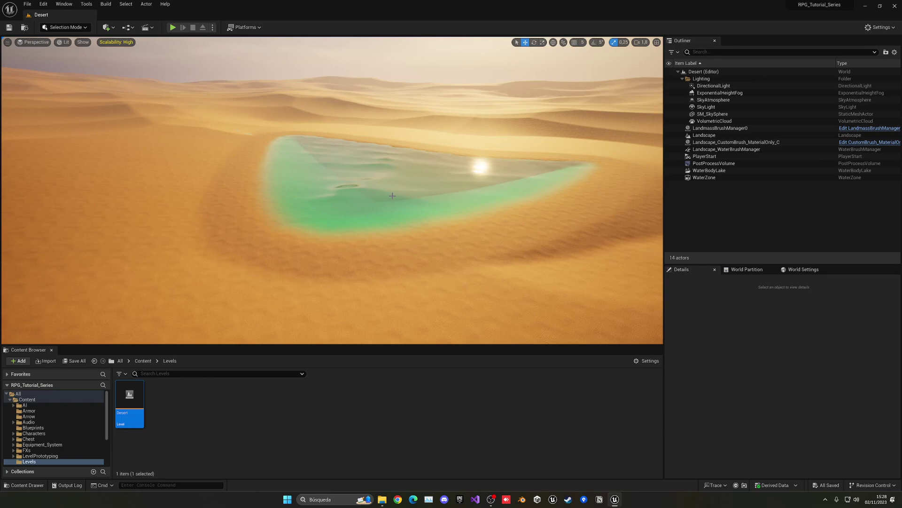
Inspect the lake from several sides and briefly play the level from the default player start
key(w)
right_drag(393, 195, 343, 214)
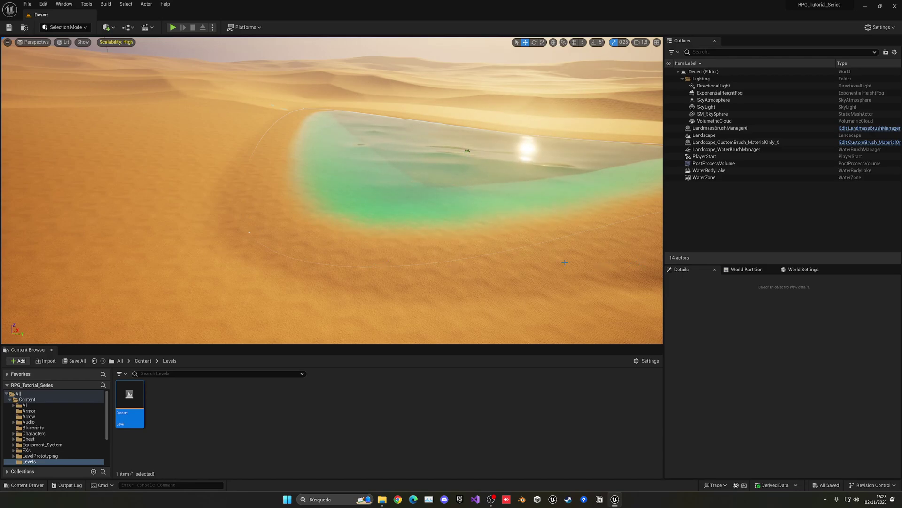
right_drag(530, 141, 573, 141)
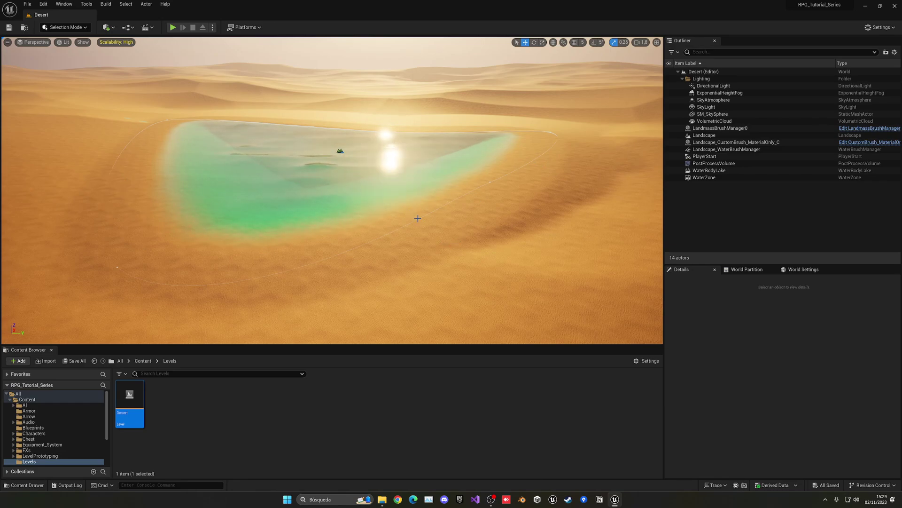
right_drag(417, 218, 553, 192)
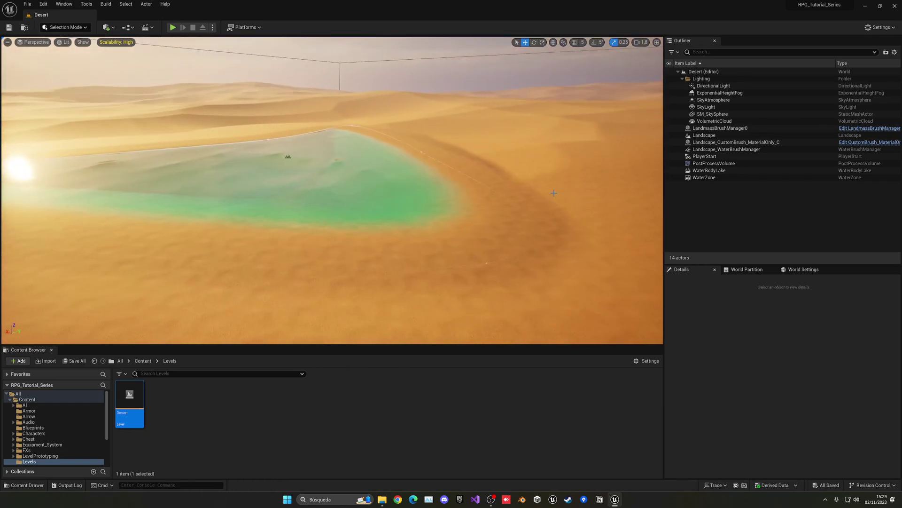
right_drag(491, 177, 262, 241)
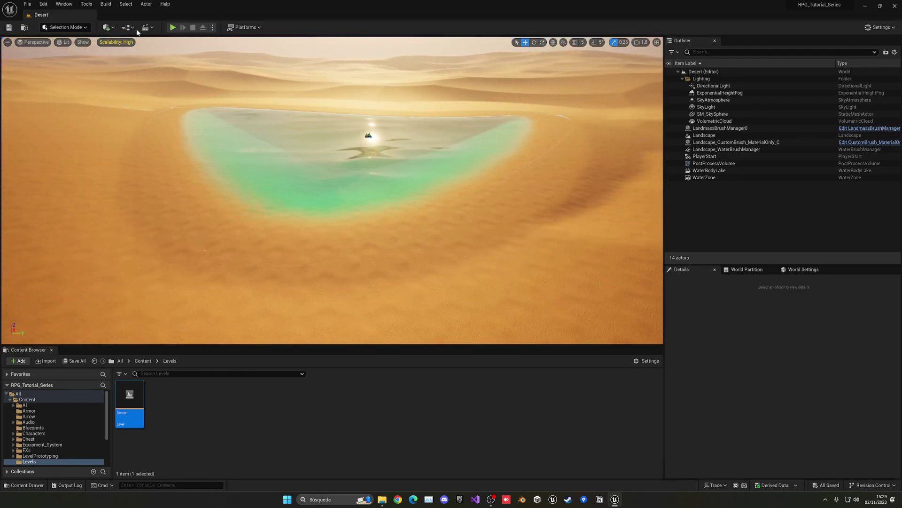
click(173, 27)
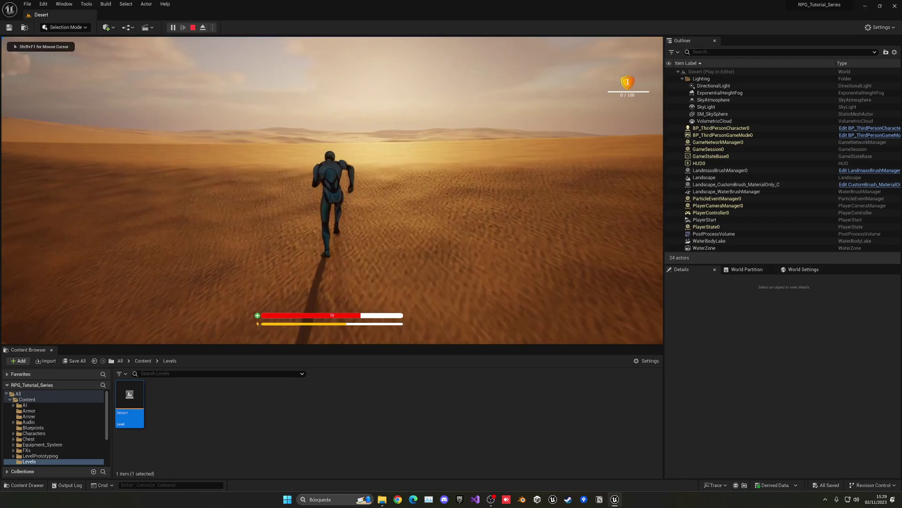
key(w)
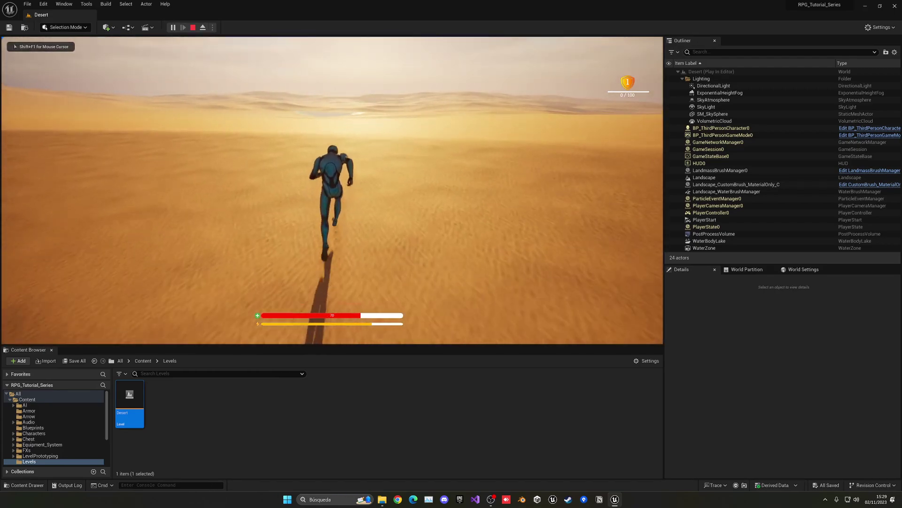
key(Escape)
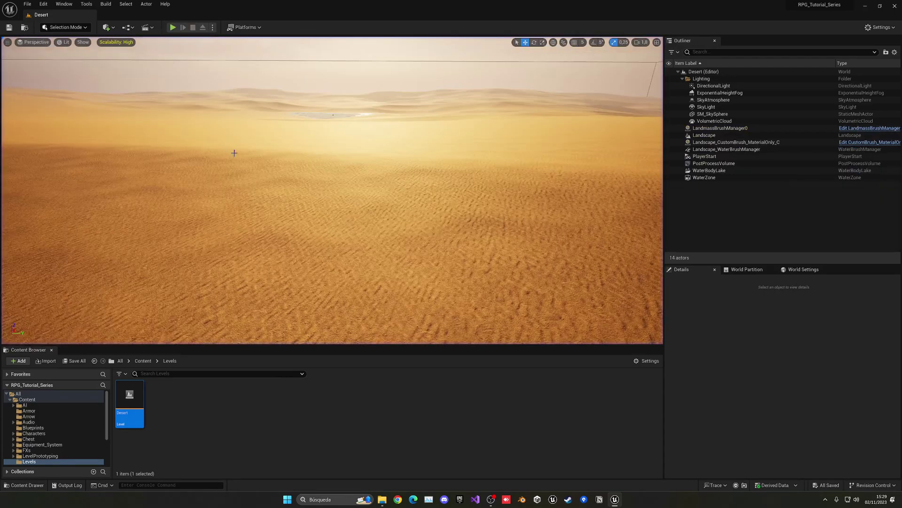
Play the level from a spot on the sand near the lake and run and jump the character onto the water
key(e)
right_drag(282, 169, 282, 169)
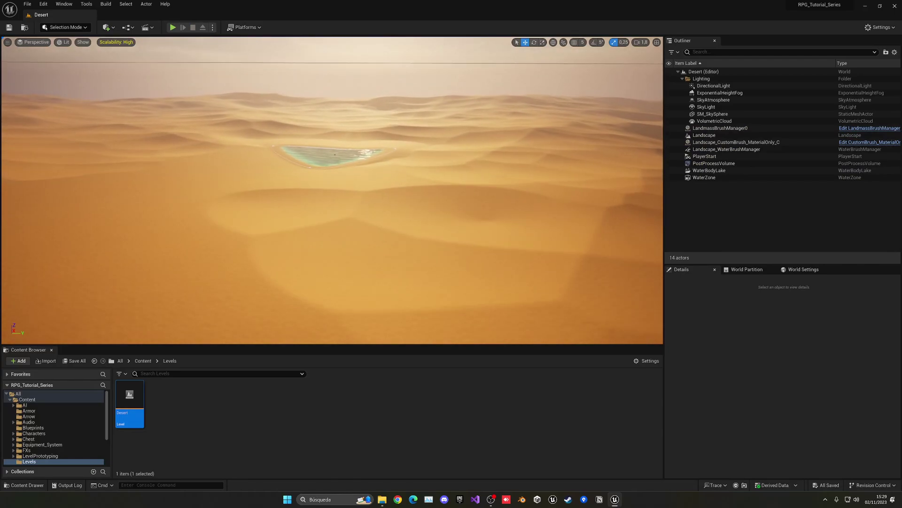
right_drag(350, 166, 351, 165)
right_click(350, 166)
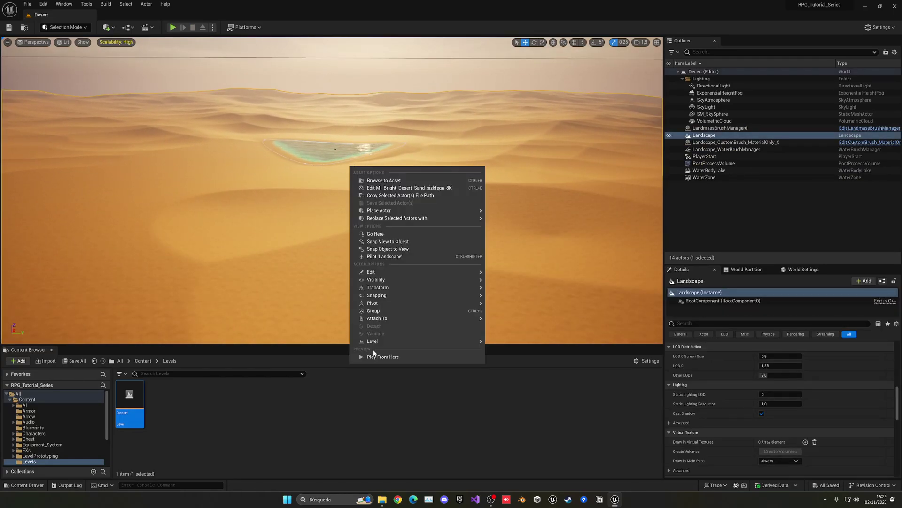
click(388, 358)
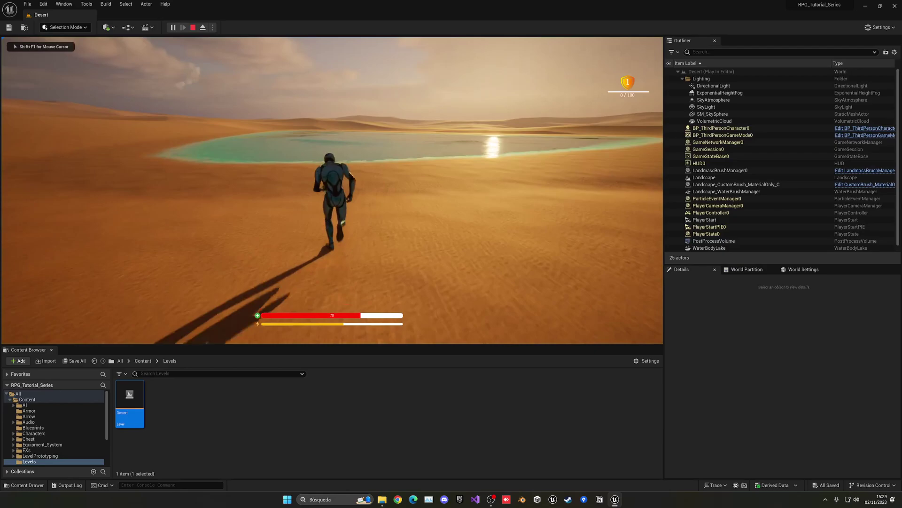
key(w)
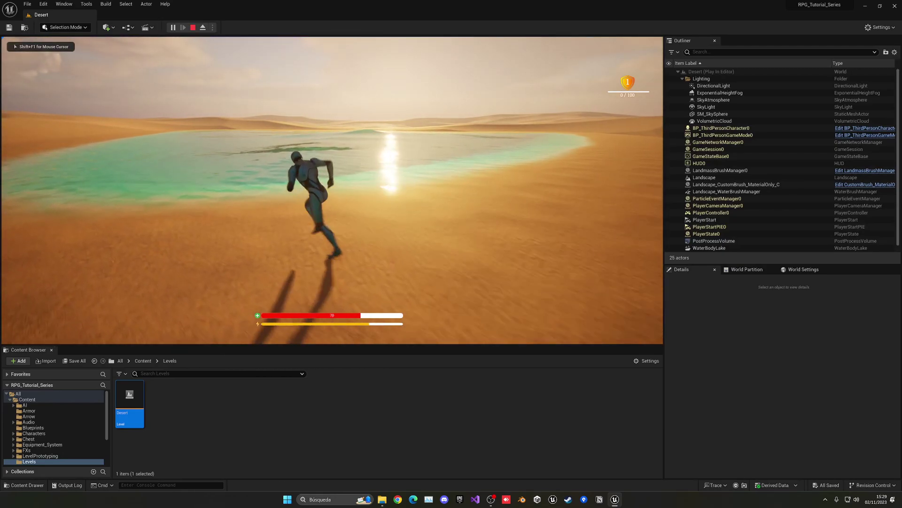
key(w)
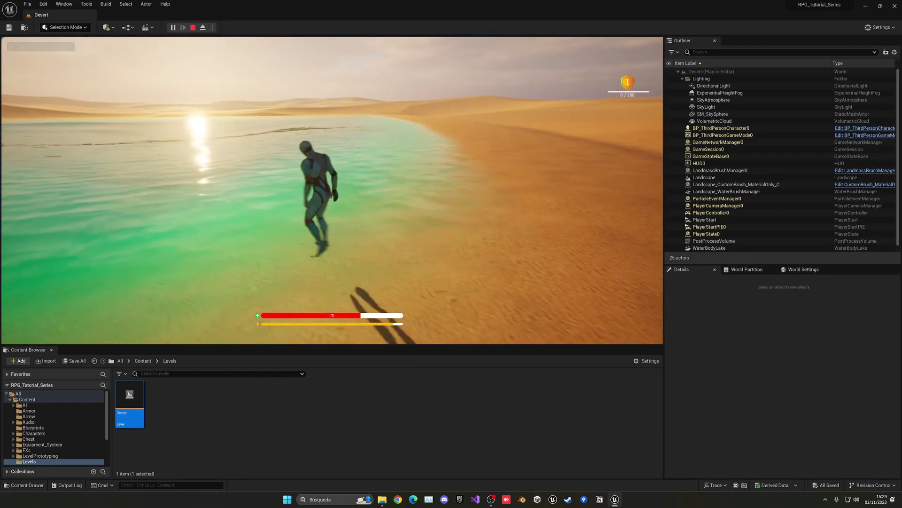
key(space)
key(w)
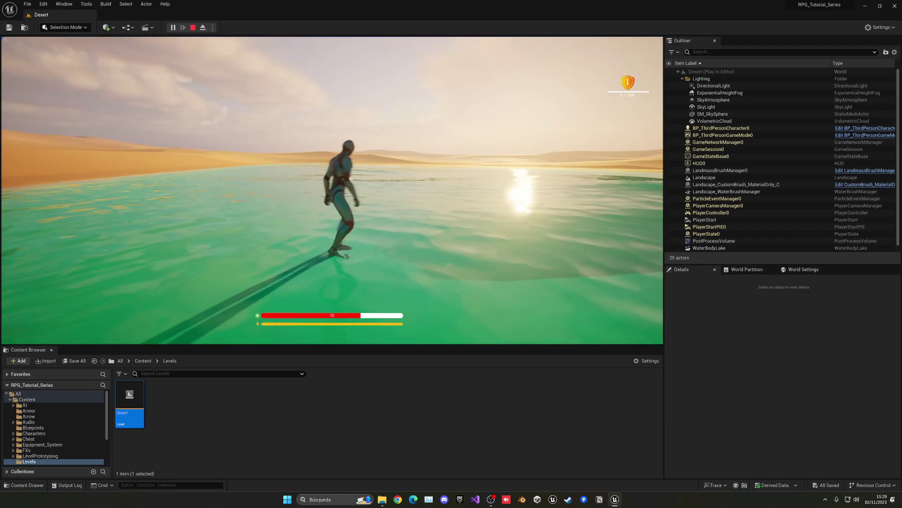
key(Escape)
Select the lake and review its Collision Presets, including the trace and object responses
click(348, 181)
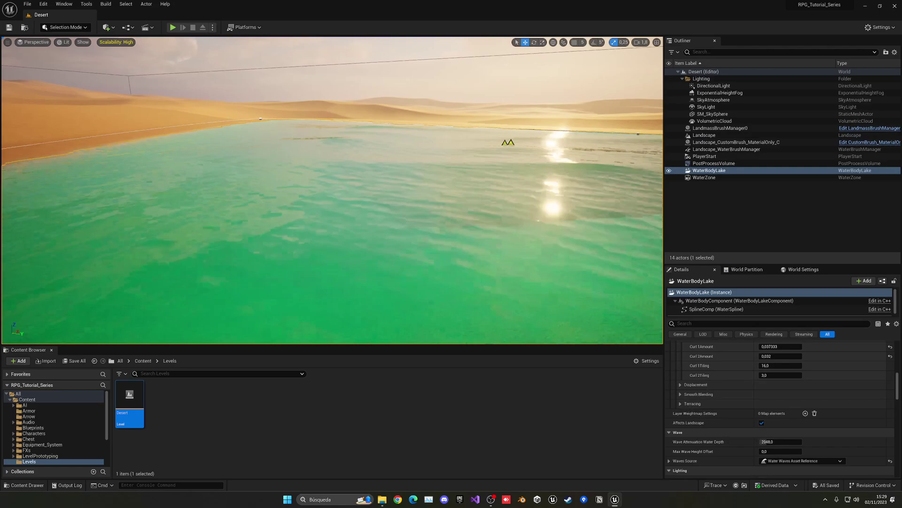
scroll(709, 410, down, 10)
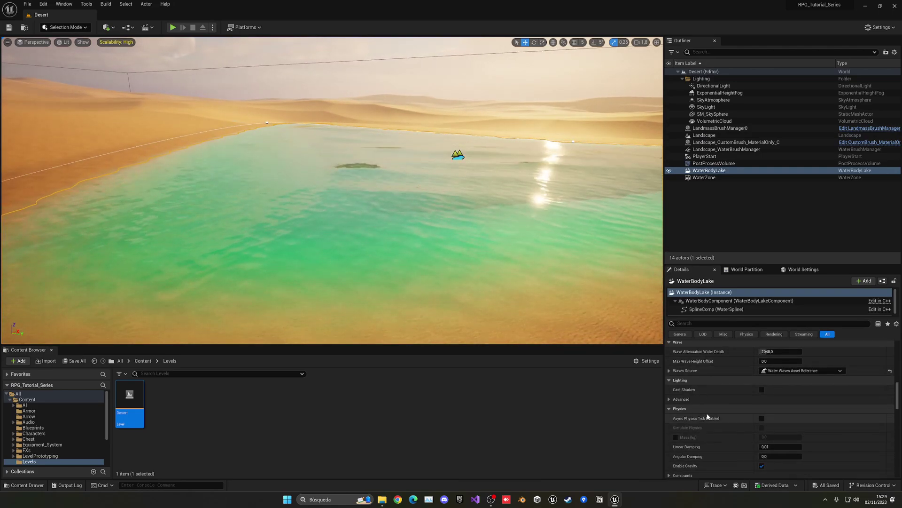
scroll(709, 417, down, 3)
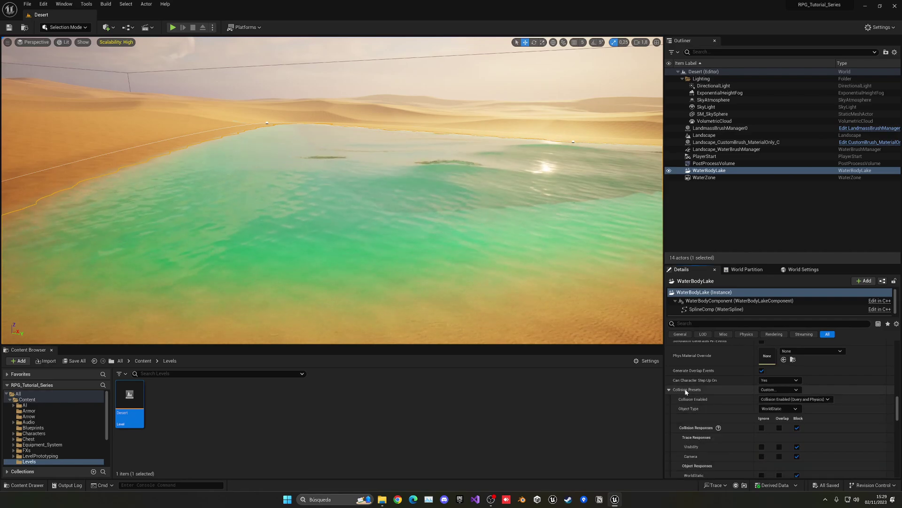
scroll(728, 404, down, 2)
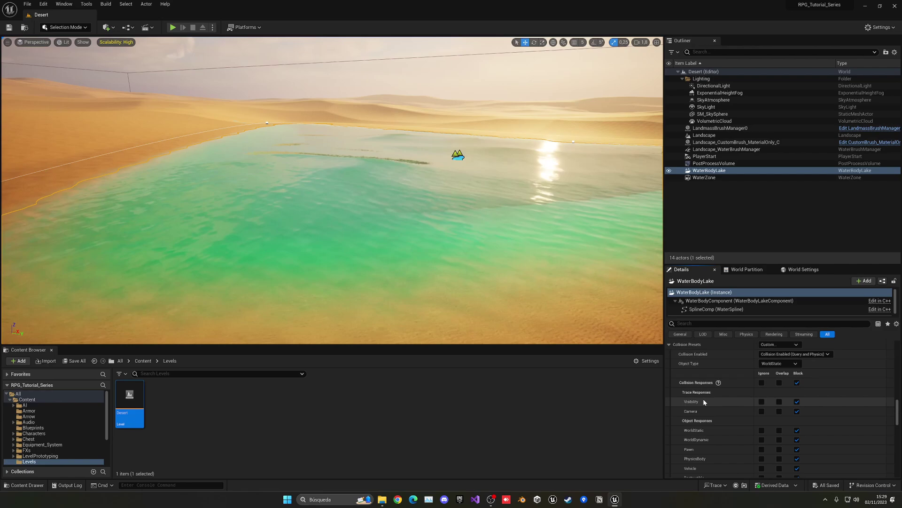
Play the level from the sand beside the lake, run and jump the character across the water surface, and stop the session
right_drag(479, 249, 371, 250)
right_click(366, 238)
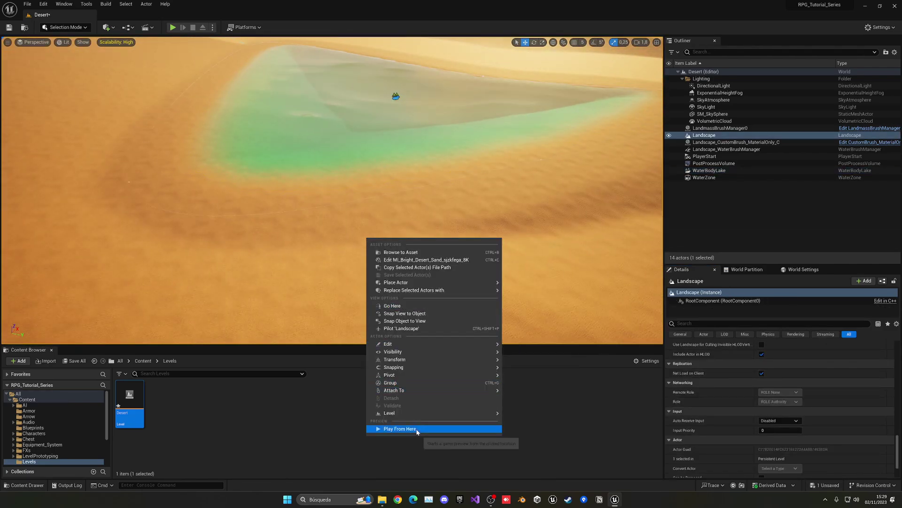
click(399, 428)
key(w)
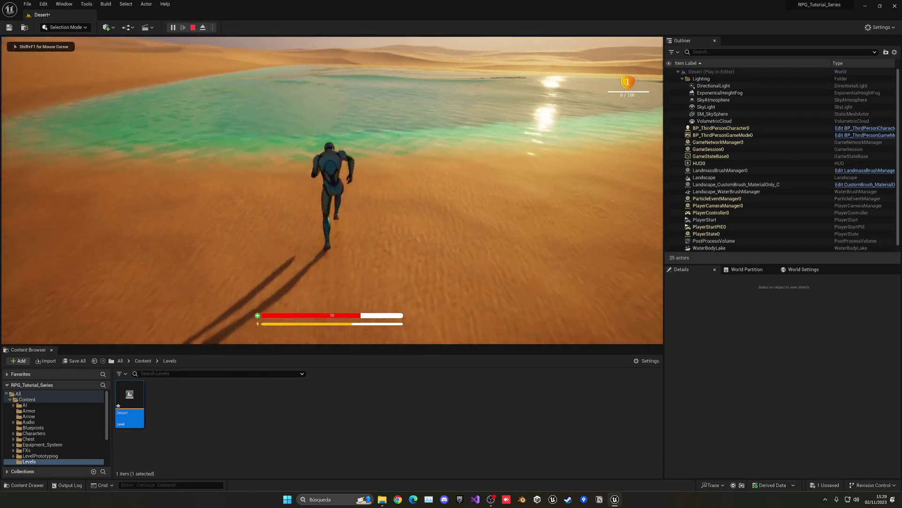
key(space)
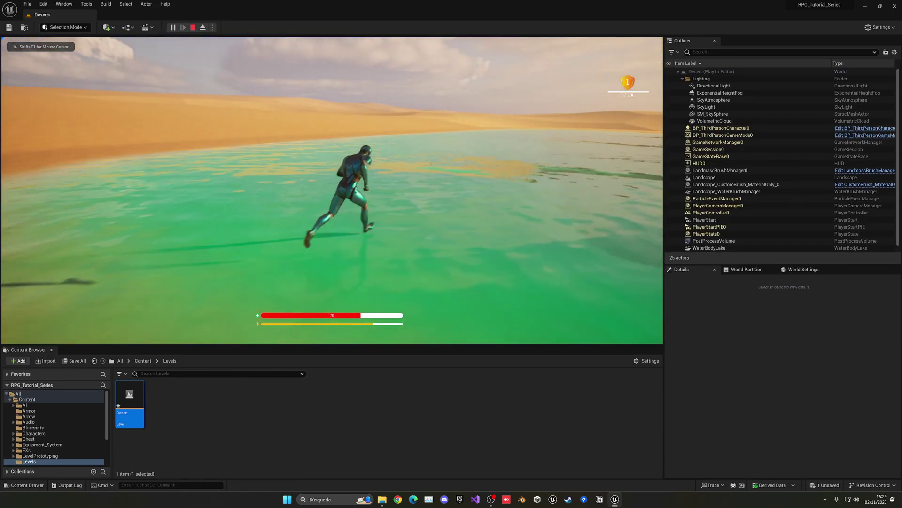
key(s)
key(Escape)
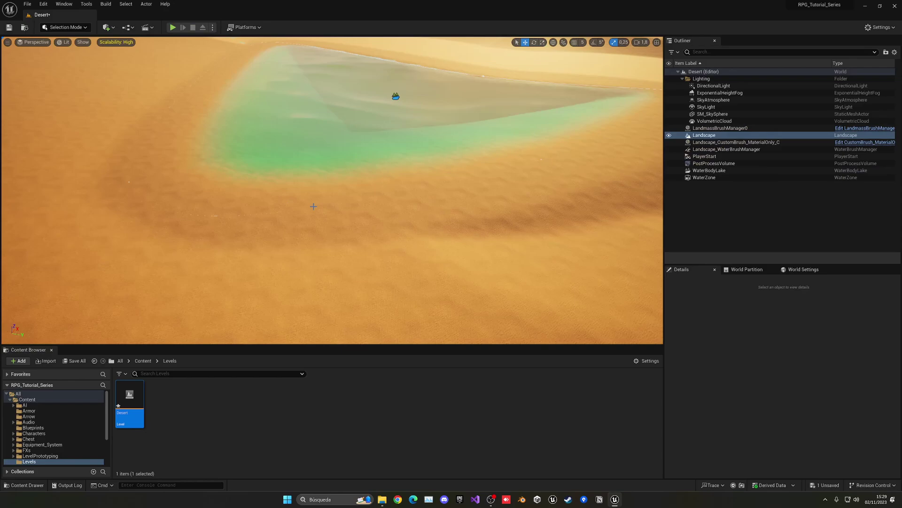
Select the WaterBodyLake actor and set its Collision Presets to OverlapAllDynamic
scroll(814, 428, down, 2)
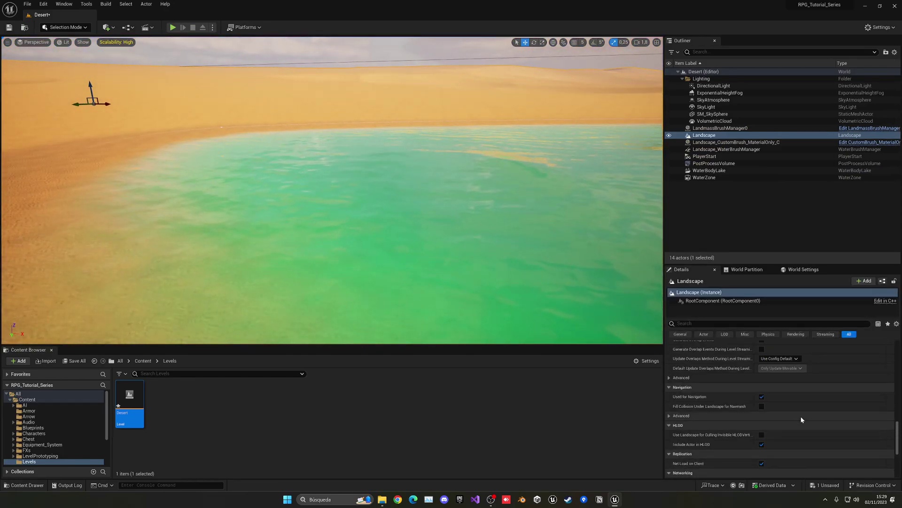
scroll(785, 415, up, 10)
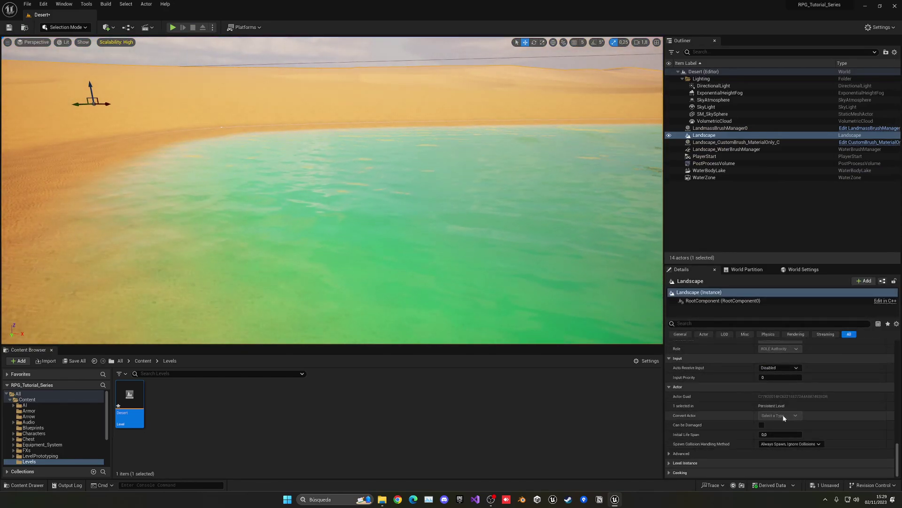
scroll(786, 415, up, 8)
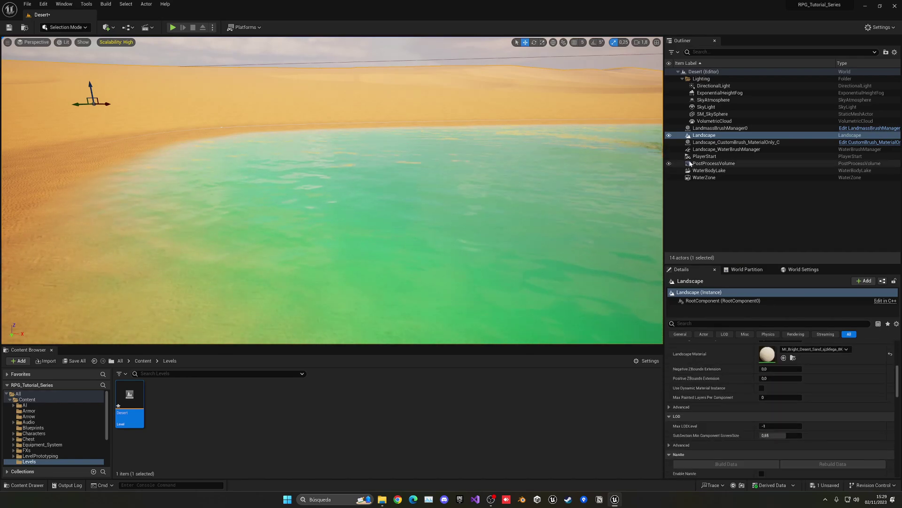
click(709, 170)
scroll(765, 420, down, 5)
scroll(765, 419, down, 10)
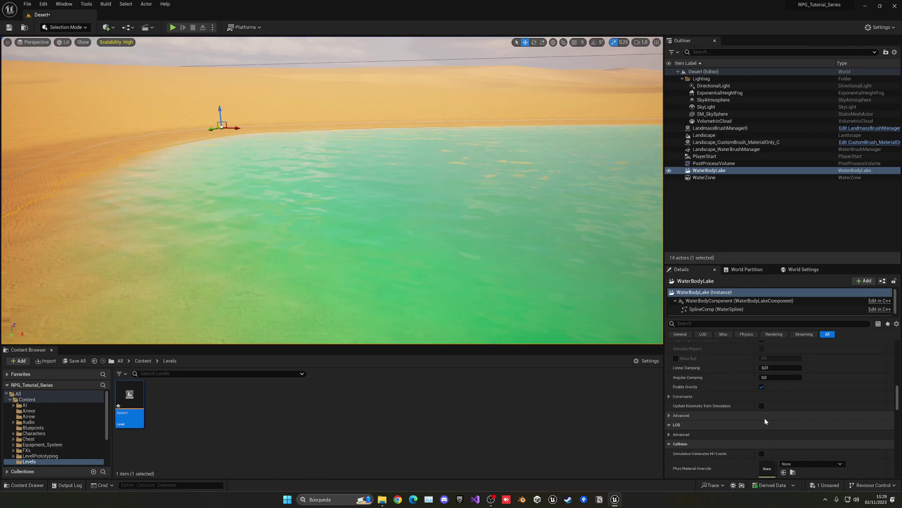
click(796, 390)
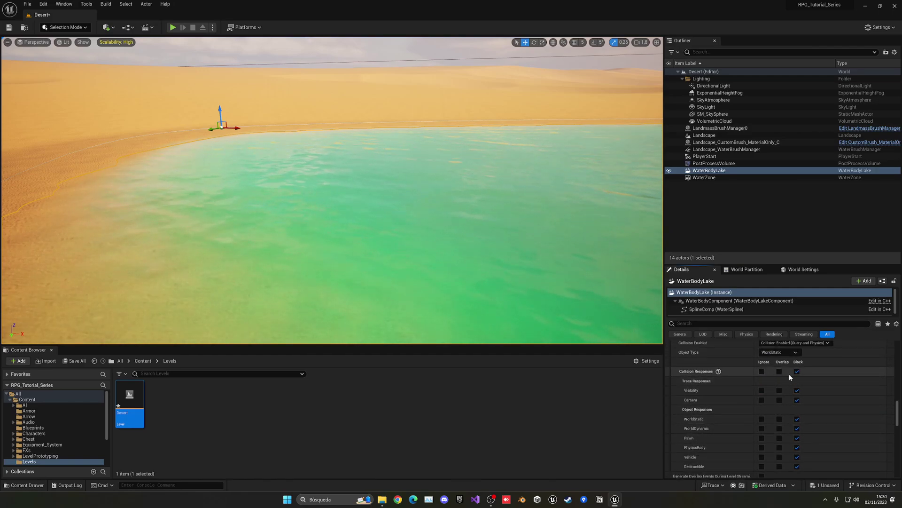
scroll(786, 381, up, 1)
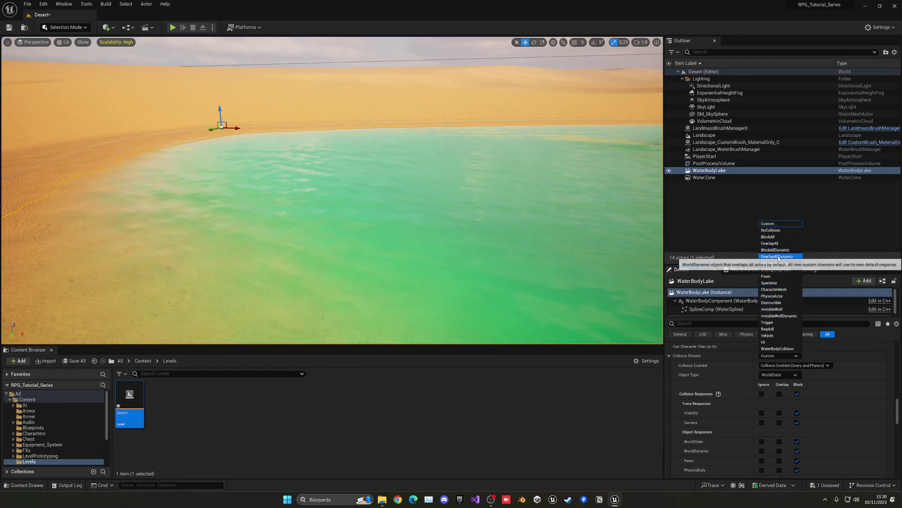
Play-test the lake's overlap collision from a spot on the sand, moving the character into and through the water, and end the session
right_drag(506, 285, 530, 317)
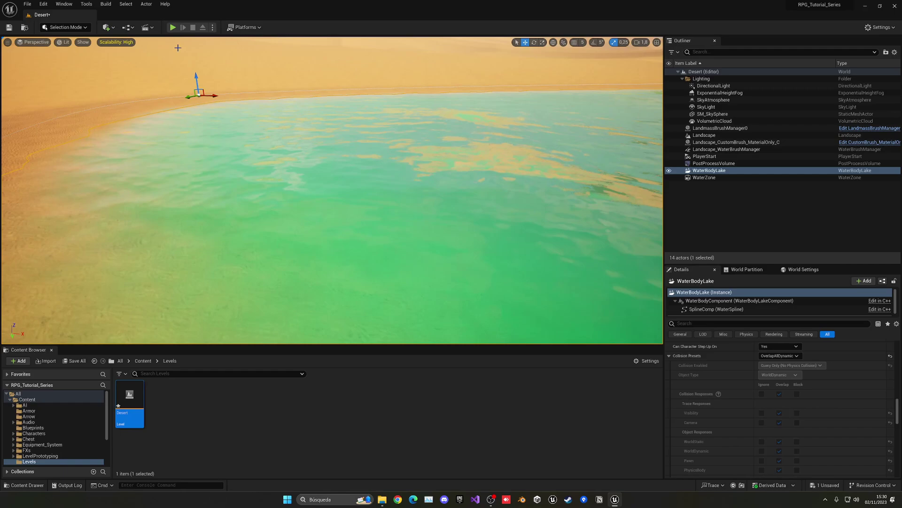
right_click(60, 108)
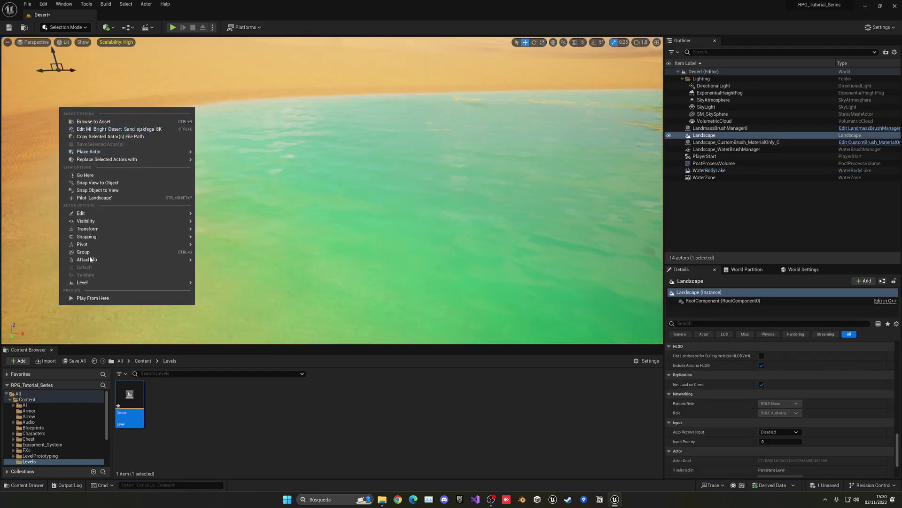
click(91, 298)
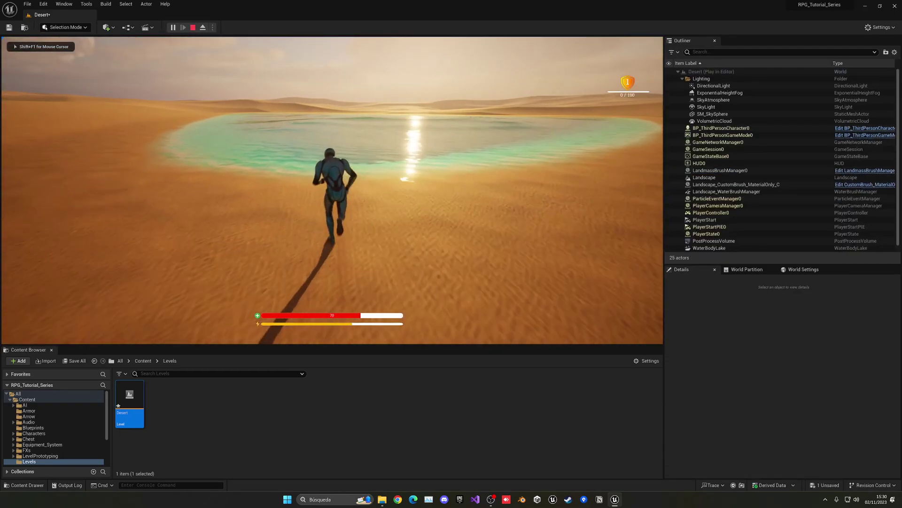
key(w)
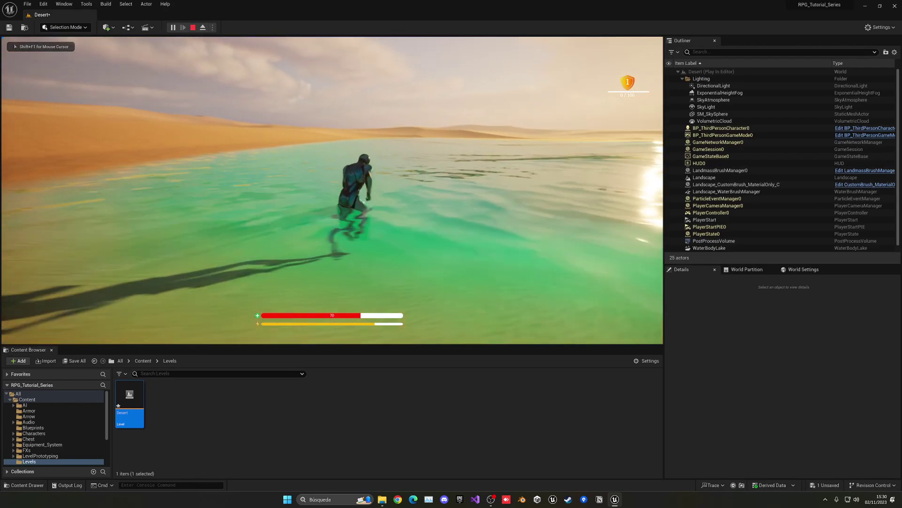
key(w)
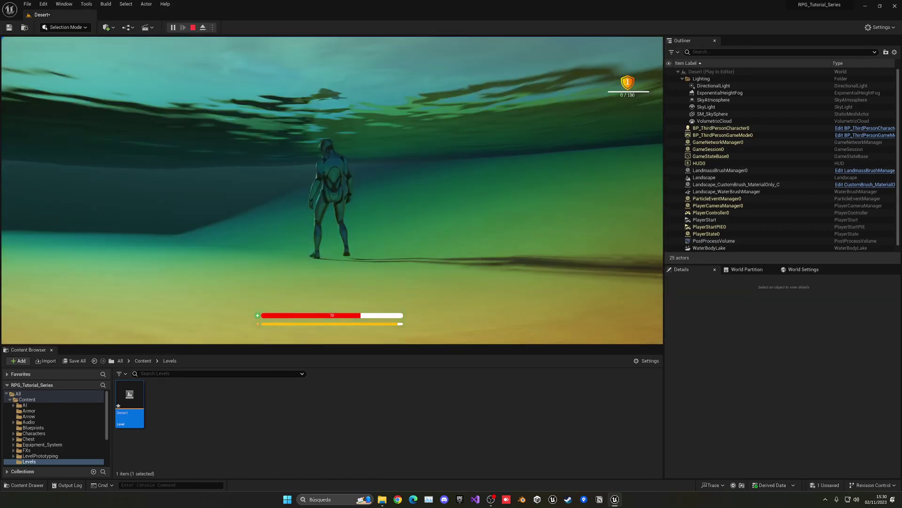
key(w)
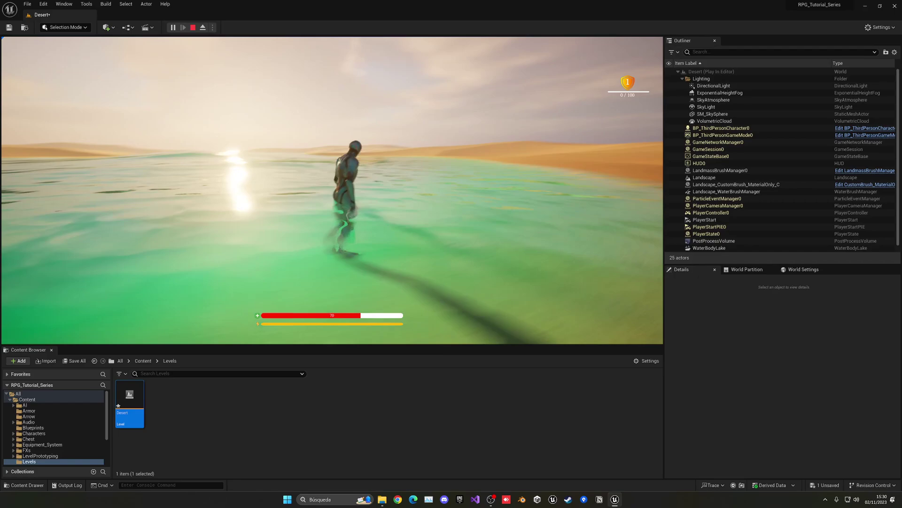
key(w)
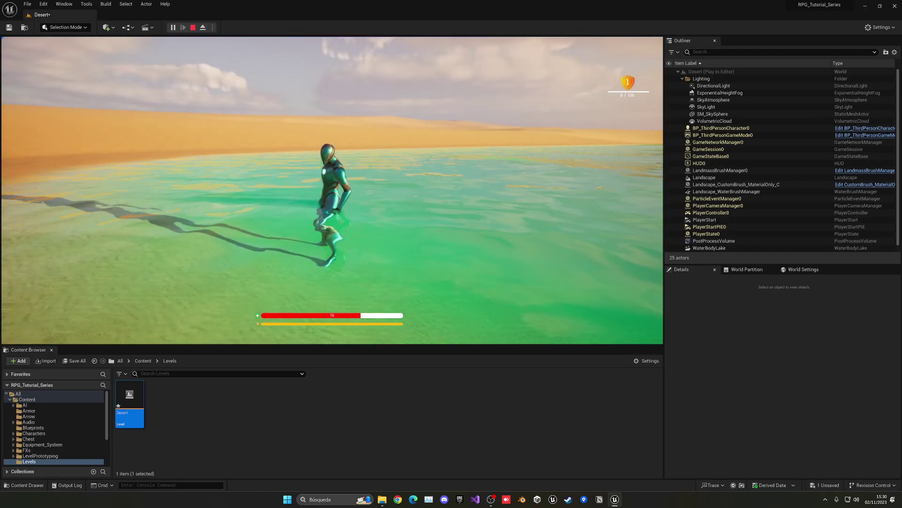
key(w)
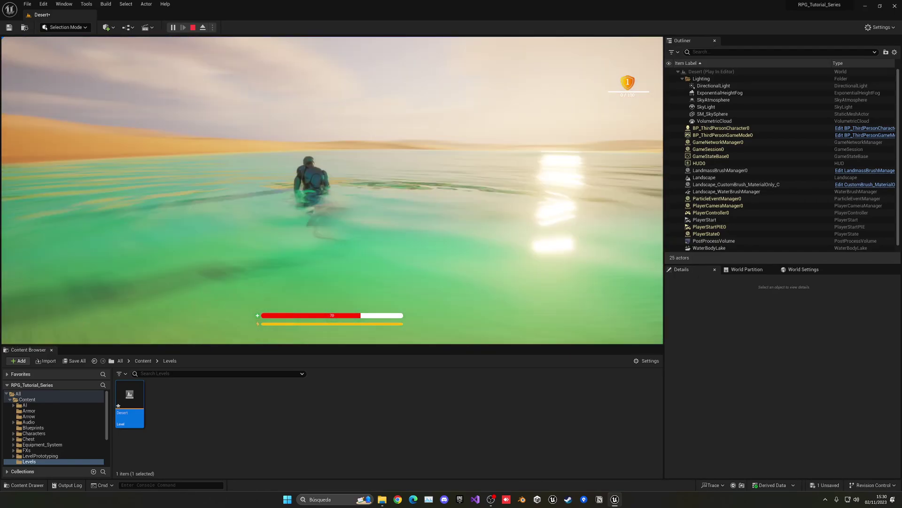
key(w)
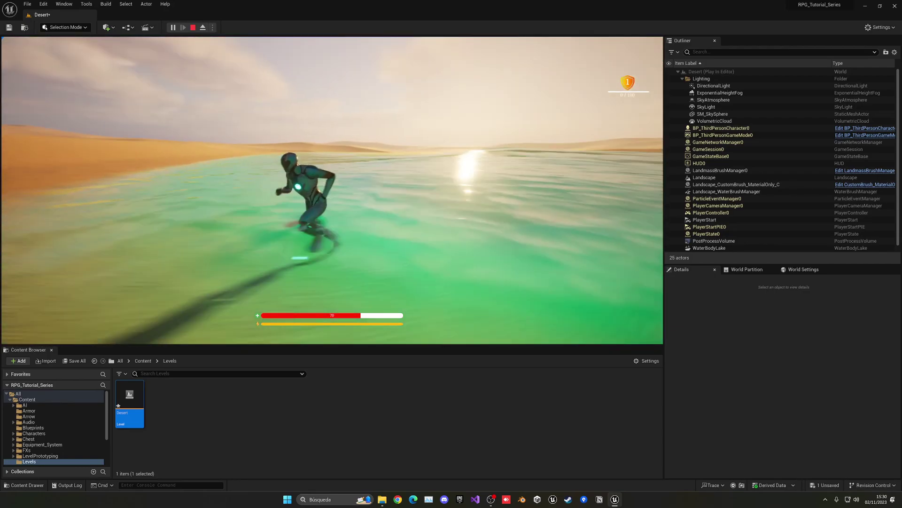
key(w)
key(Escape)
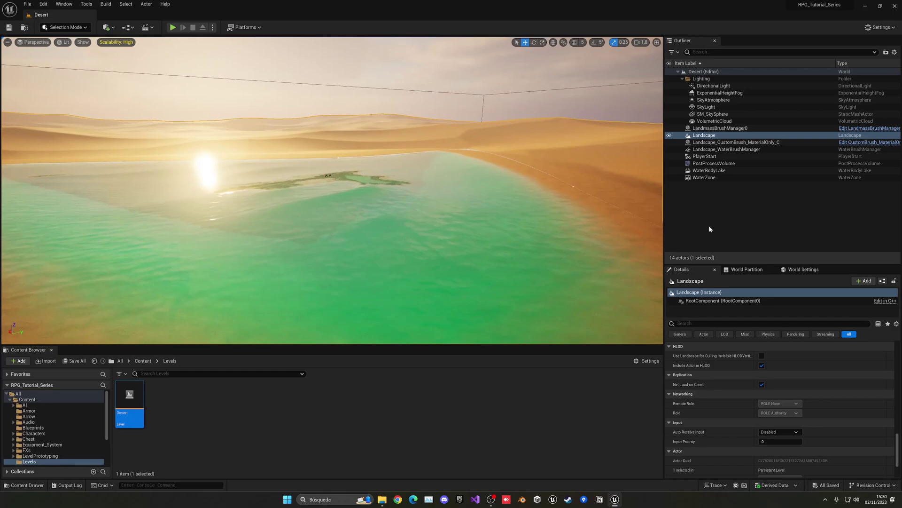
Clear the actor selection, view the lake from the surrounding sand and return the Content Browser to the Content folder
click(708, 227)
key(d)
right_drag(598, 220, 323, 220)
key(s)
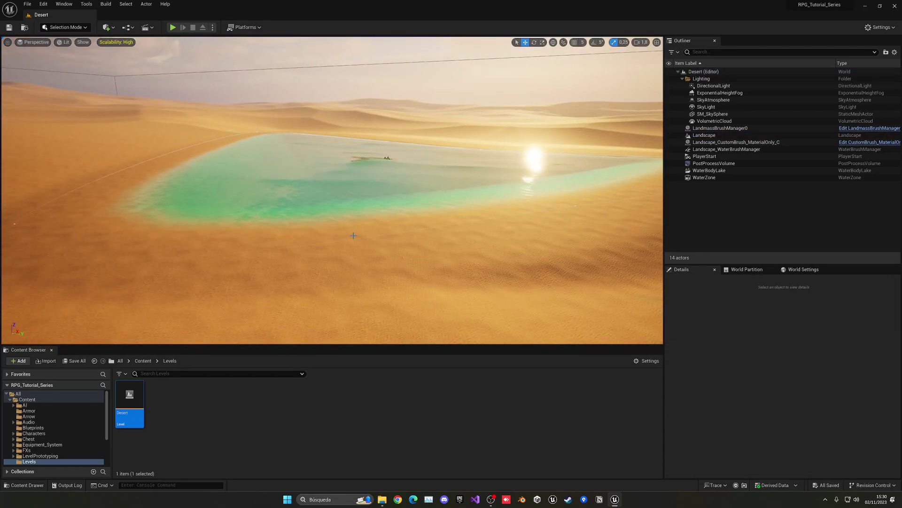
click(137, 361)
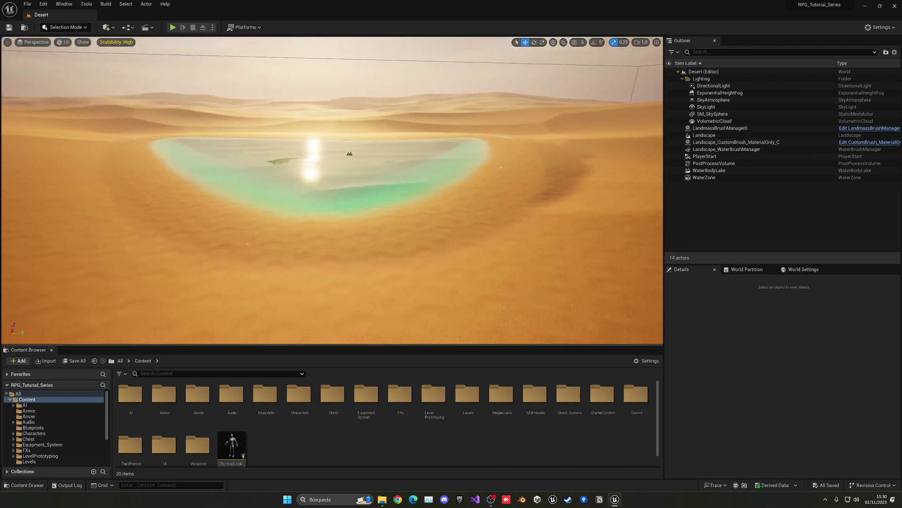
key(d)
right_drag(332, 190, 176, 180)
right_drag(461, 226, 484, 226)
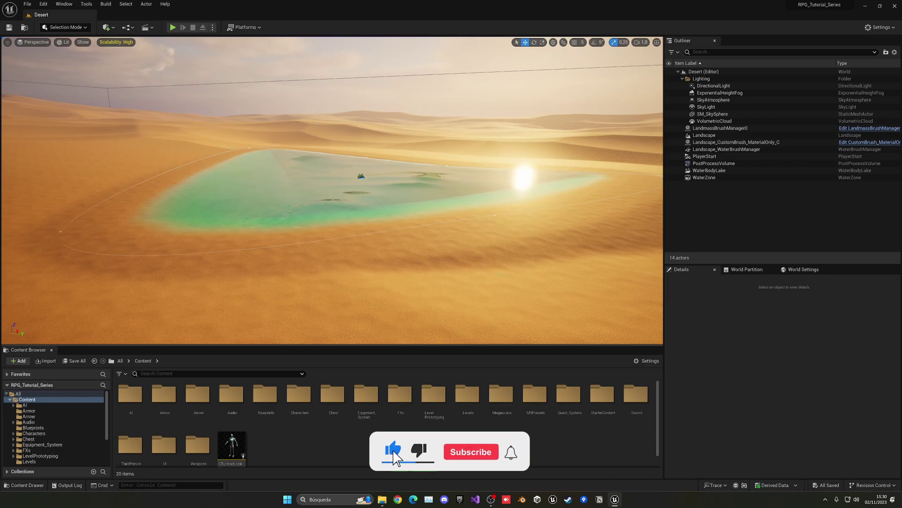
key(a)
right_drag(331, 191, 458, 200)
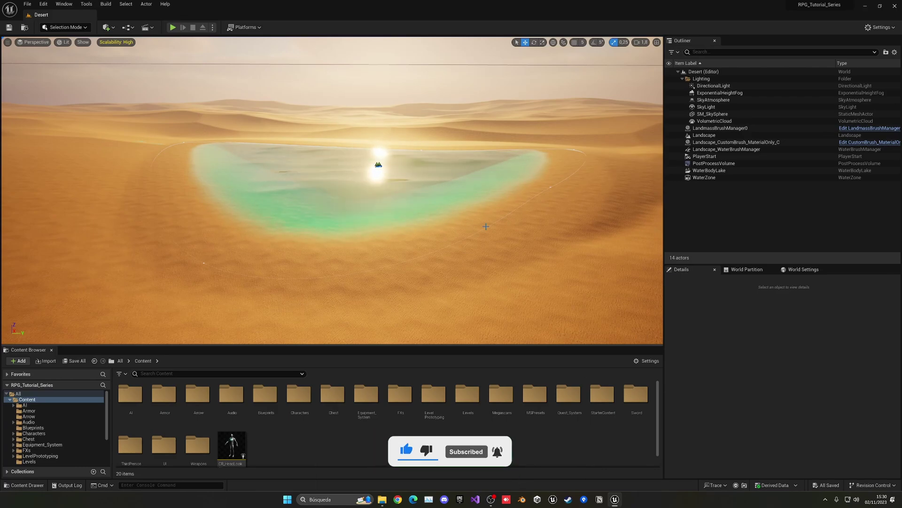
right_drag(345, 68, 396, 52)
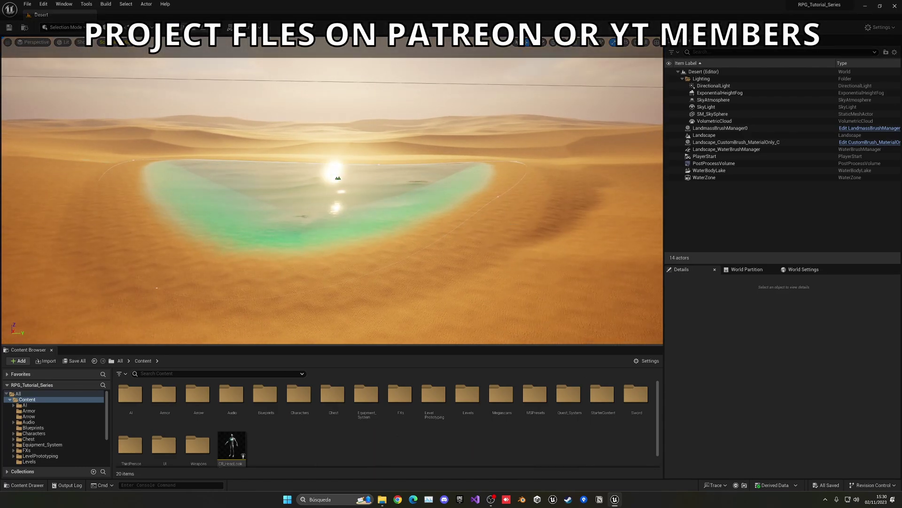
key(e)
right_drag(331, 191, 357, 212)
key(q)
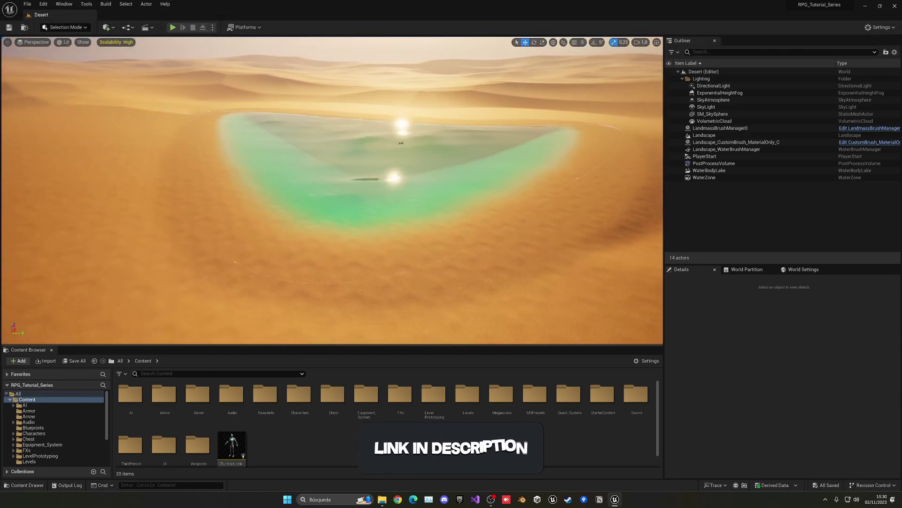
right_drag(344, 69, 345, 69)
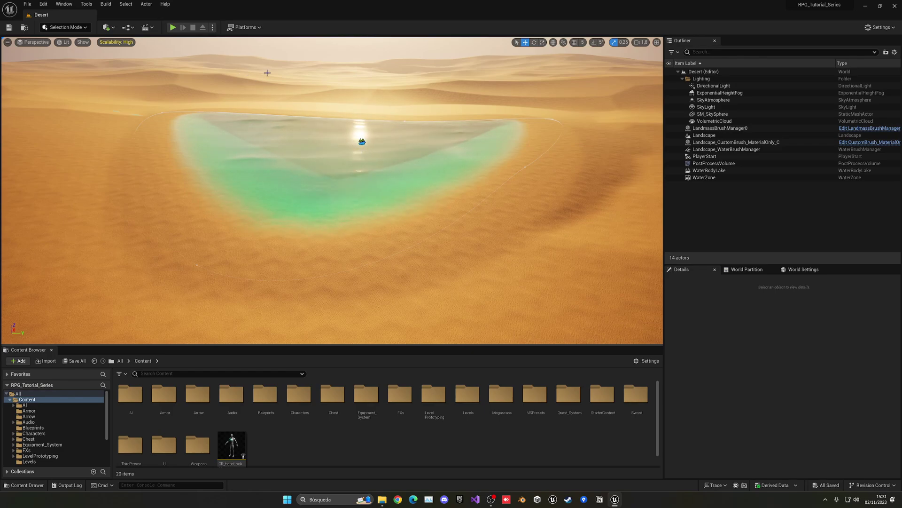
right_drag(511, 182, 555, 178)
drag(510, 182, 509, 183)
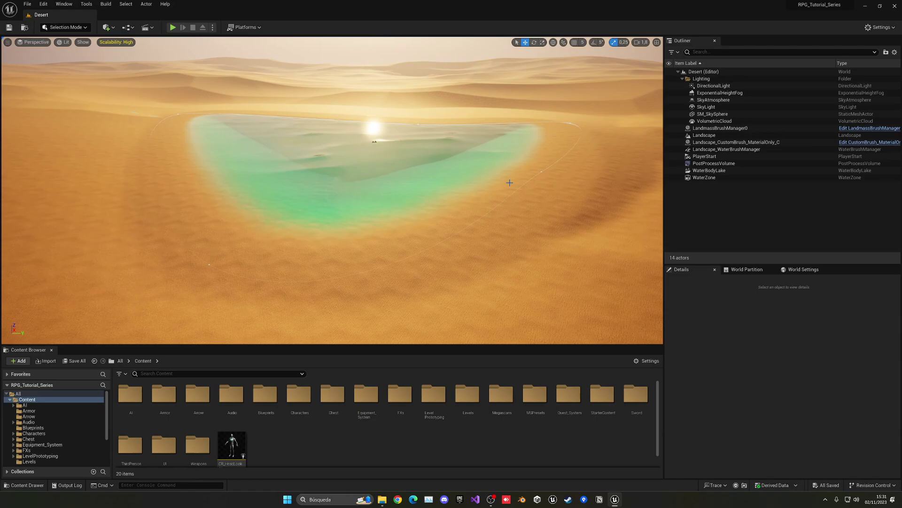